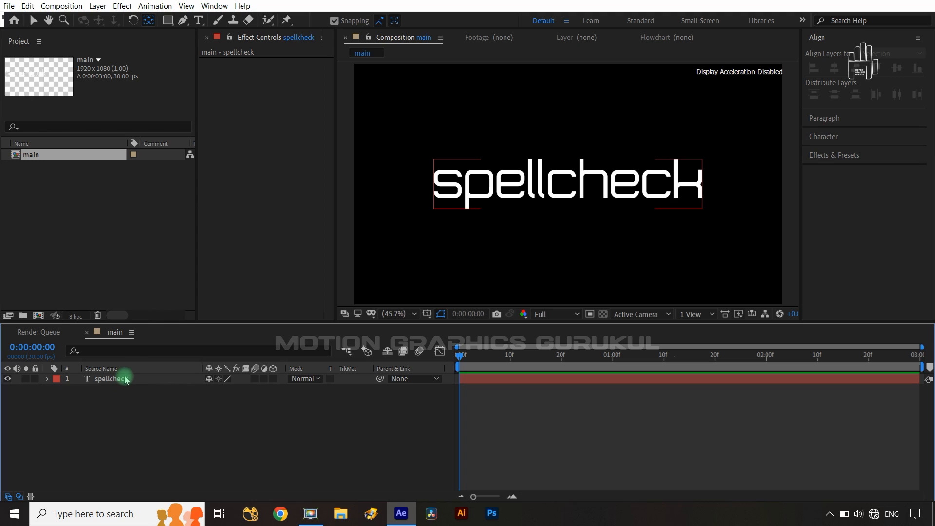
Find the Typewriter animation preset and apply it to the spellcheck text layer
click(126, 380)
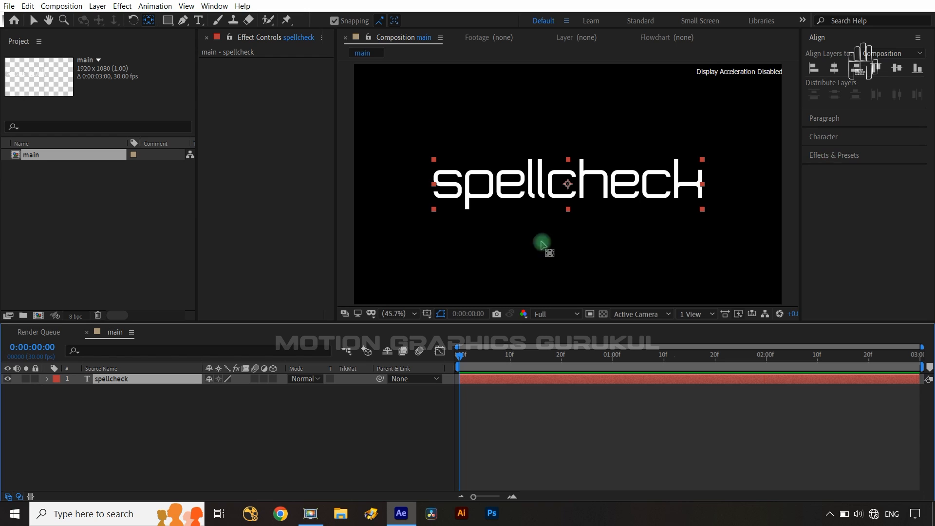
click(843, 156)
click(843, 108)
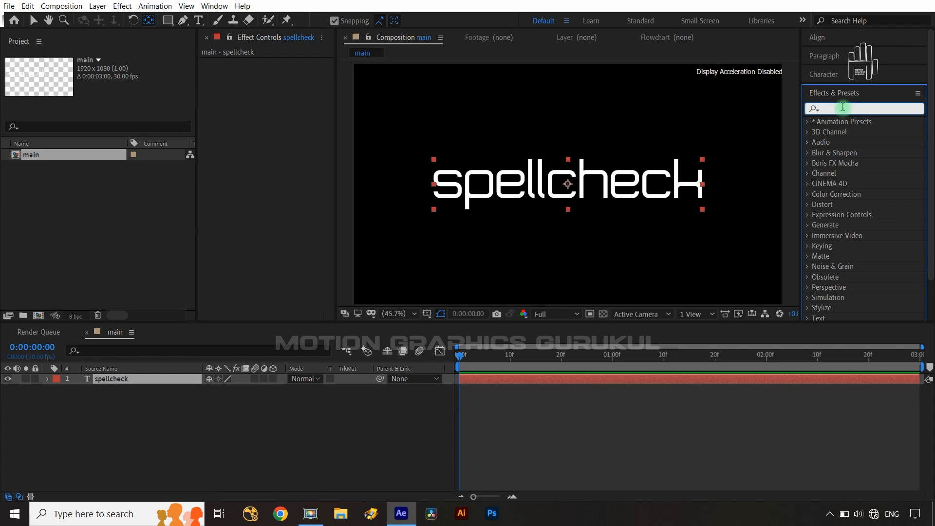
text(type)
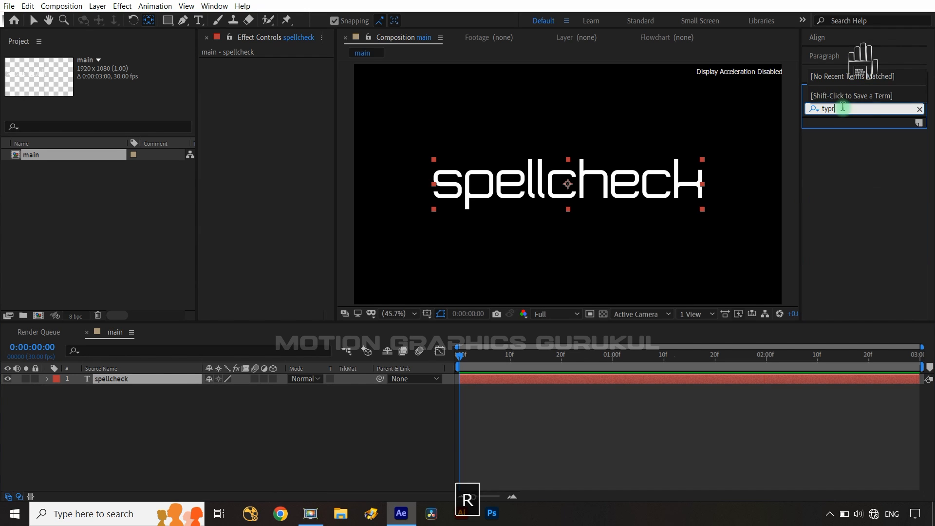
drag(877, 183, 157, 385)
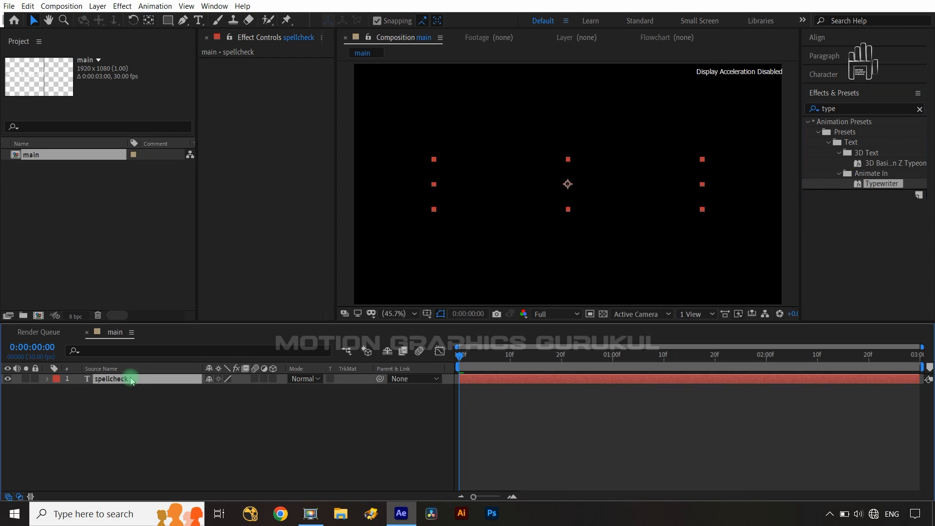
Reveal the spellcheck layer's keyframes, preview the typing, and move the final Start keyframe to 0:00:02:00
key(u)
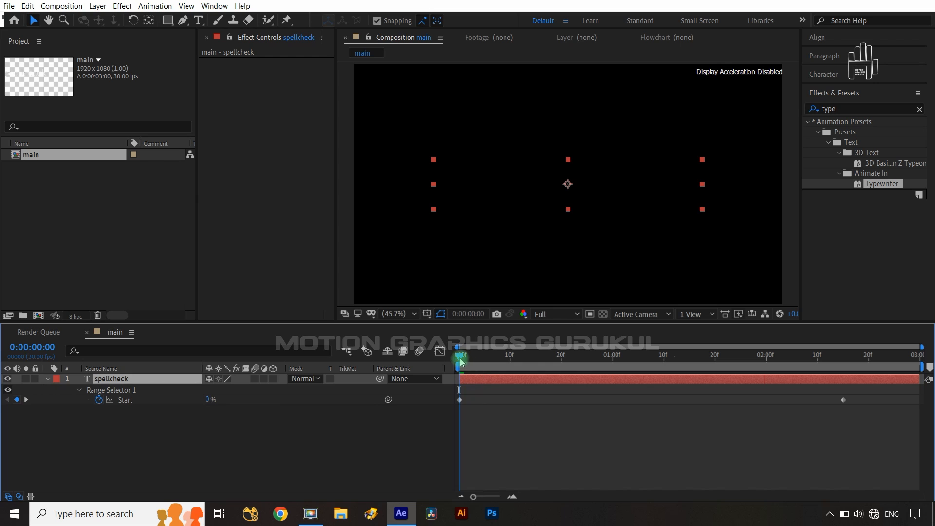
key(space)
drag(789, 373, 771, 380)
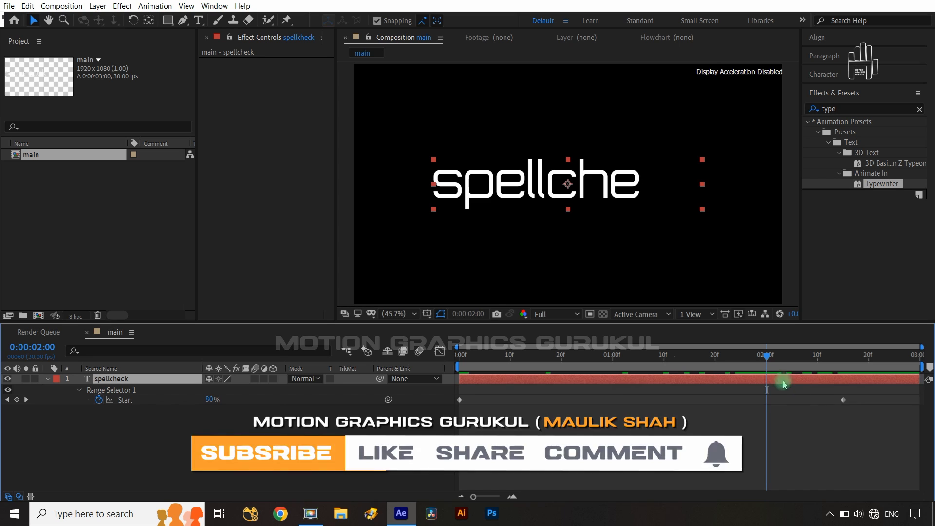
drag(843, 400, 766, 399)
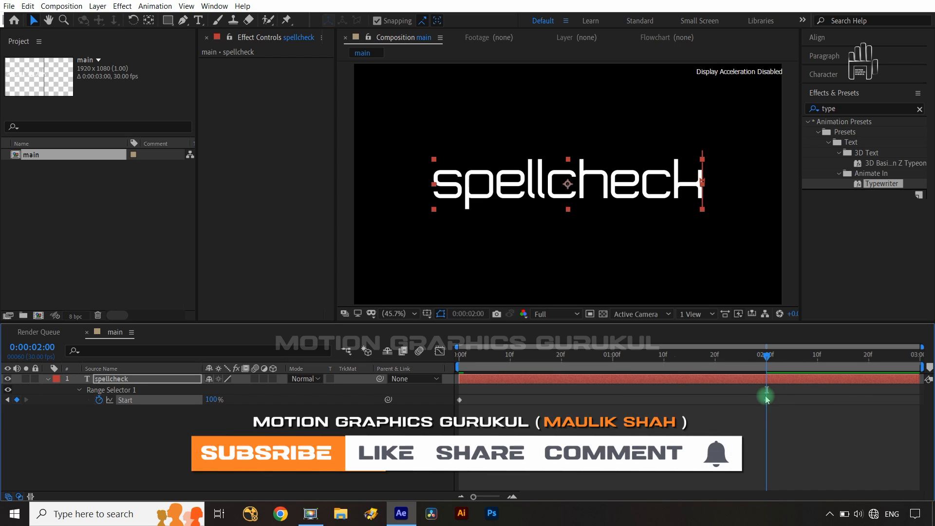
click(527, 424)
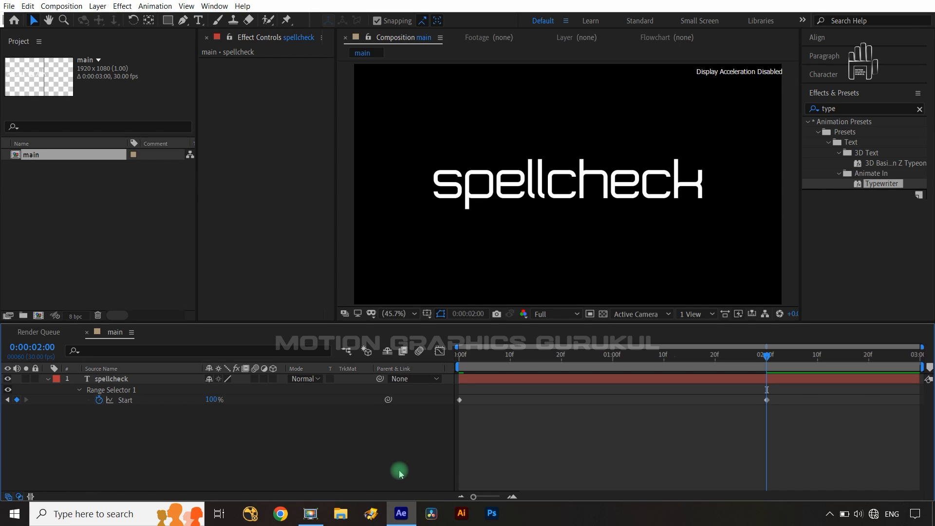
Move the final Start keyframe of Range Selector 1 to the 1-second mark
mouse_move(767, 363)
mouse_down()
mouse_move(613, 367)
mouse_move(791, 363)
mouse_move(767, 364)
mouse_up()
click(766, 400)
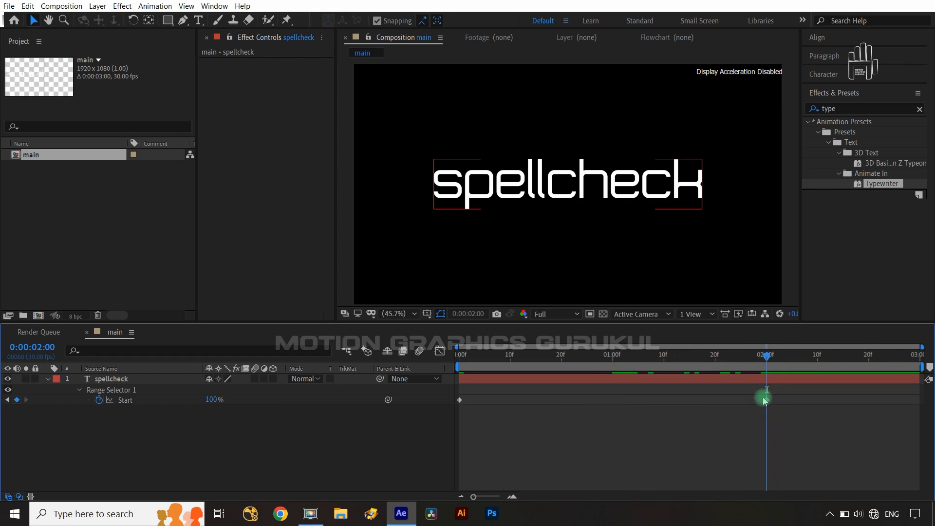
drag(768, 403, 613, 407)
Set the current time to 0:00:01:20 and display the selected Start keyframes in the Graph Editor
drag(771, 356, 715, 356)
drag(633, 396, 448, 431)
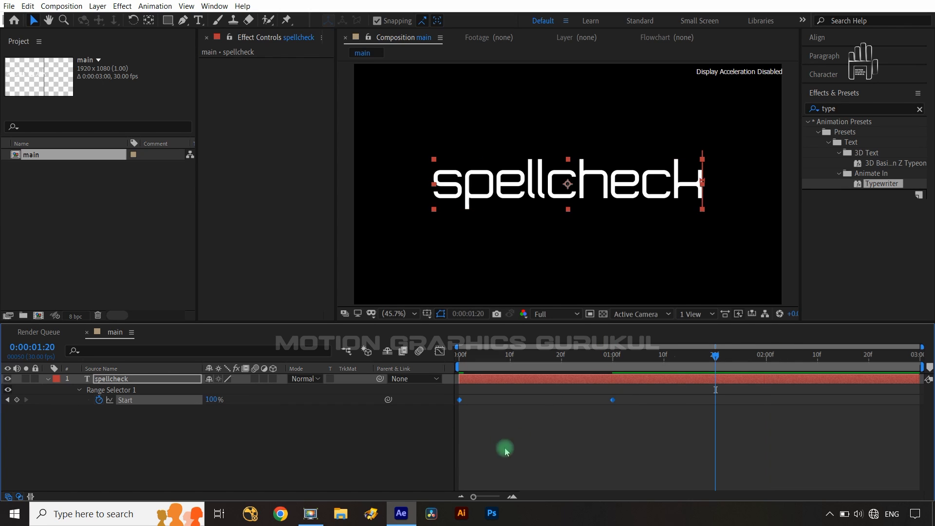
click(442, 356)
right_click(621, 419)
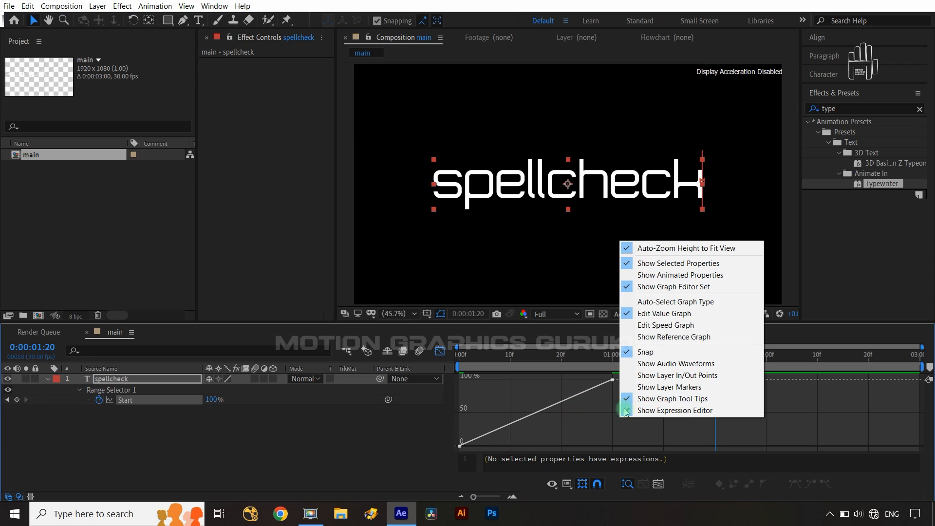
click(599, 412)
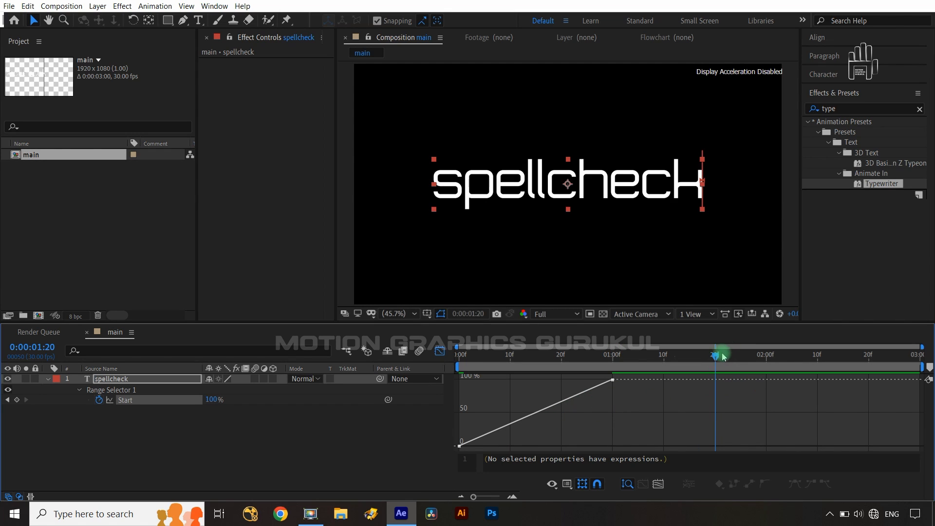
Copy the 100% Start keyframe and paste it at 0:00:01:20
click(617, 387)
drag(458, 450, 629, 371)
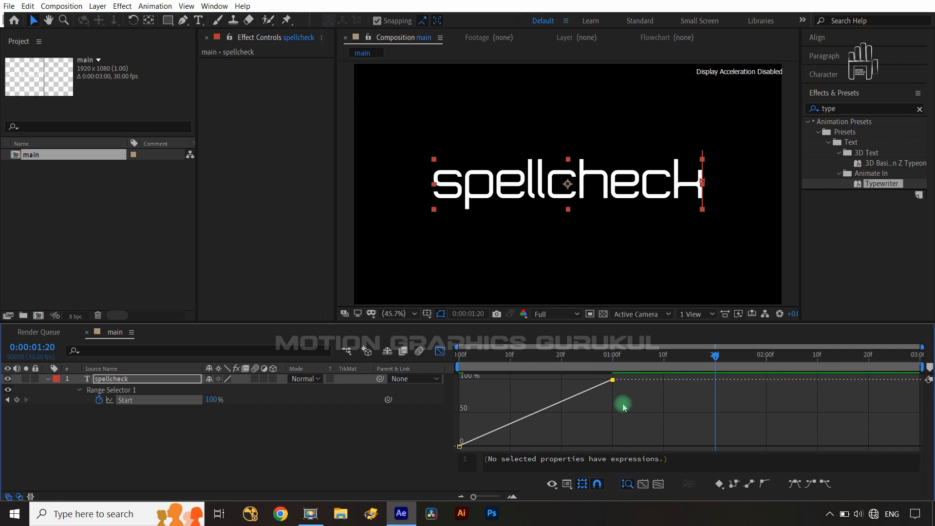
key(ctrl+c)
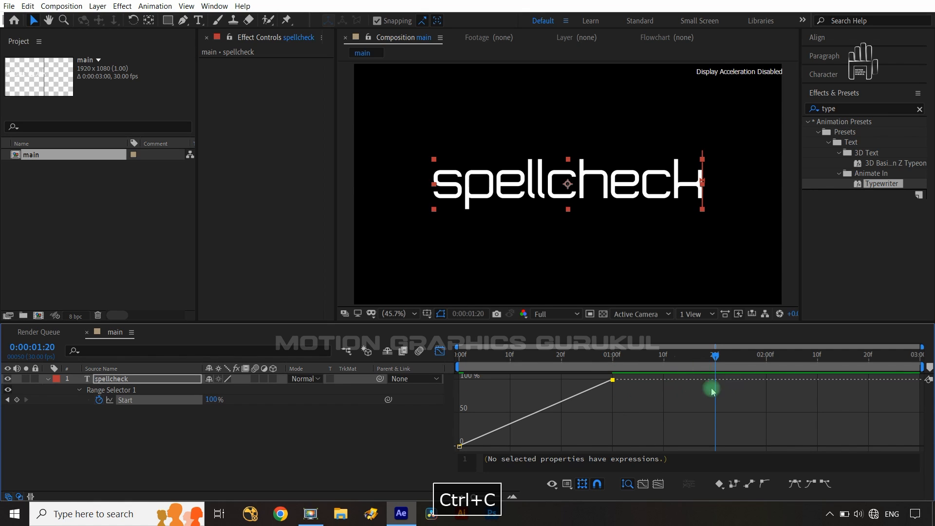
key(ctrl+v)
click(716, 357)
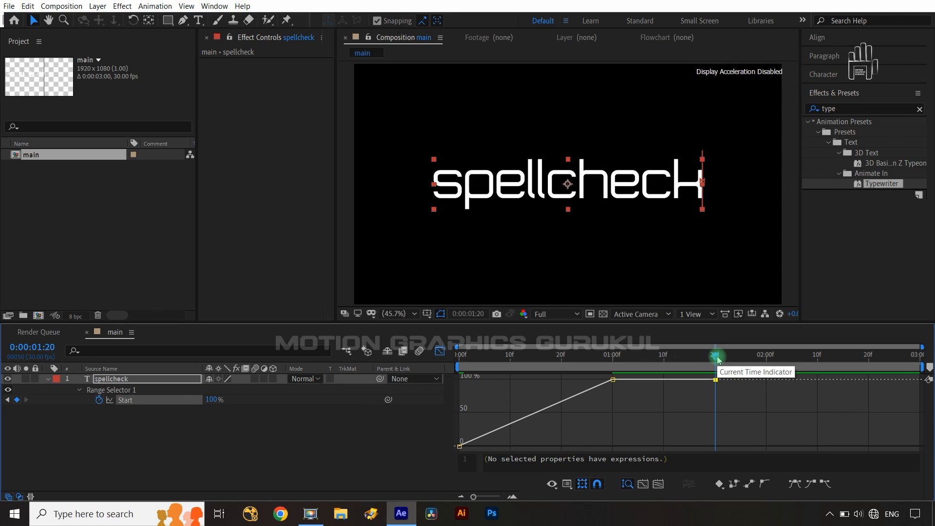
Paste another copy of the 100% Start keyframe at 0:00:02:04
drag(718, 359, 769, 369)
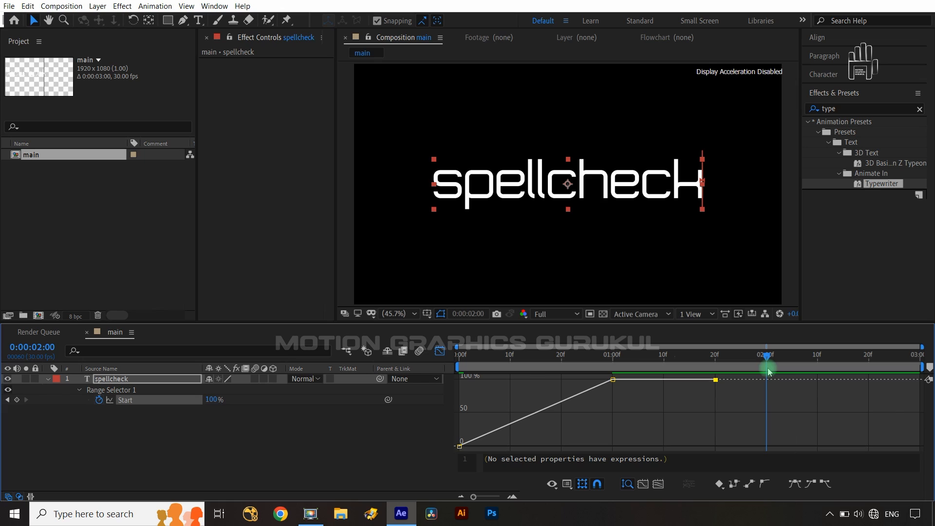
key(ctrl+Right)
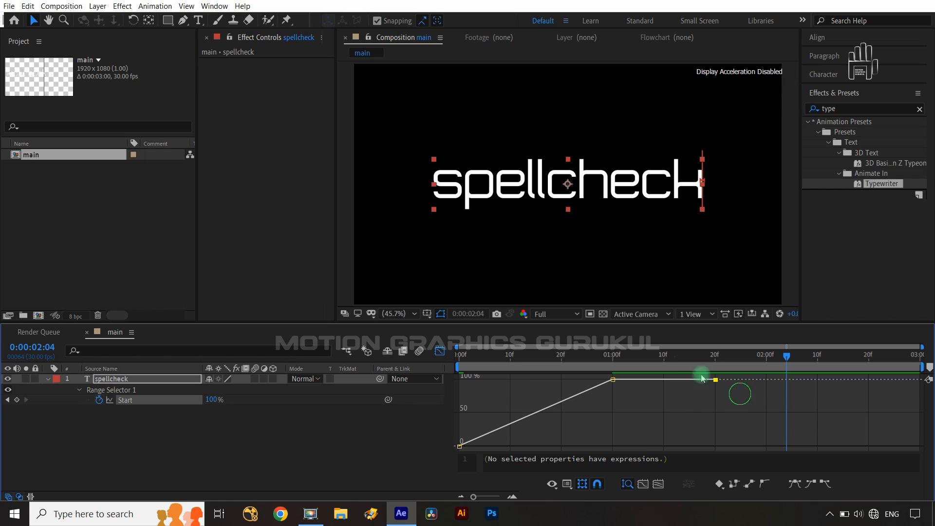
key(ctrl+v)
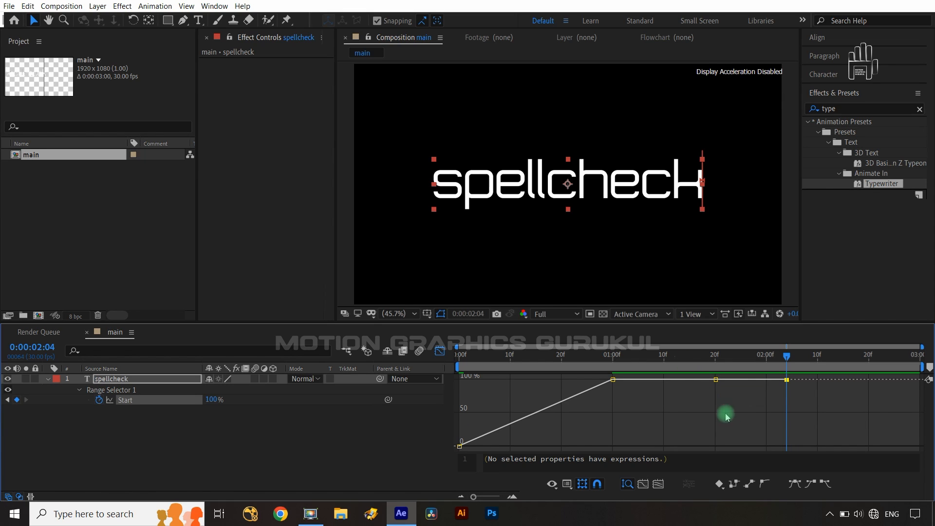
Bend the Start value curve between the 0:00:01:20 and 0:00:02:04 keyframes into a downward dip, steepest at its beginning
mouse_move(748, 409)
mouse_down()
mouse_move(712, 372)
mouse_move(739, 421)
mouse_up()
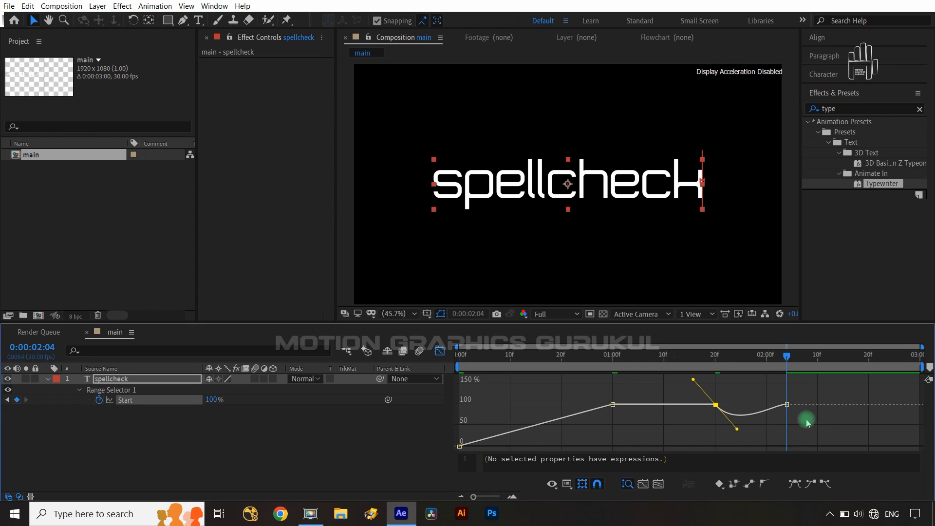
drag(804, 418, 779, 386)
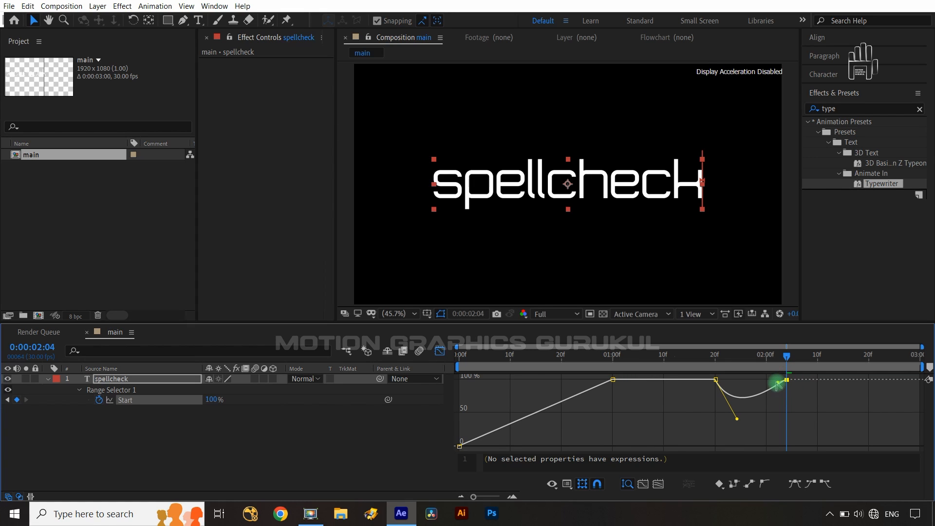
alt+click(737, 420)
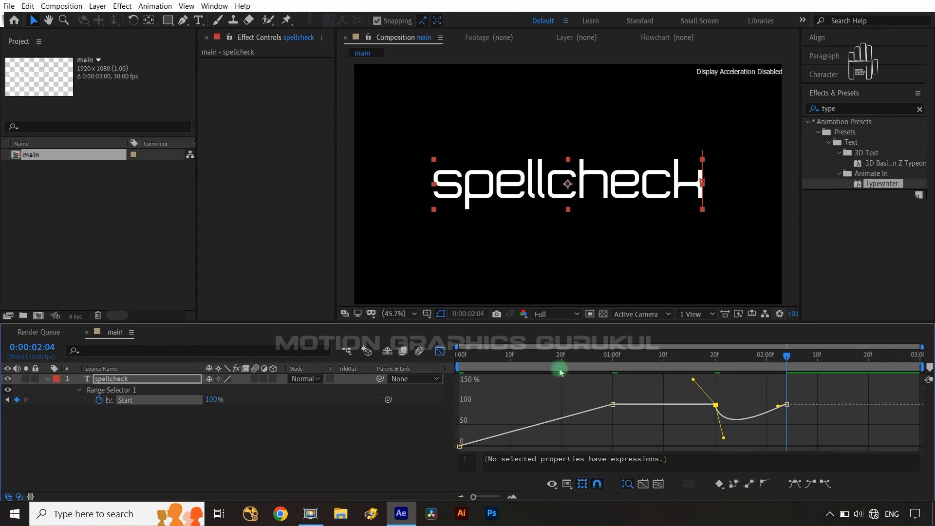
Preview the typing animation from the first frame, then inspect the backspacing dip around 0:00:01:24
click(406, 435)
drag(787, 358, 432, 410)
click(431, 432)
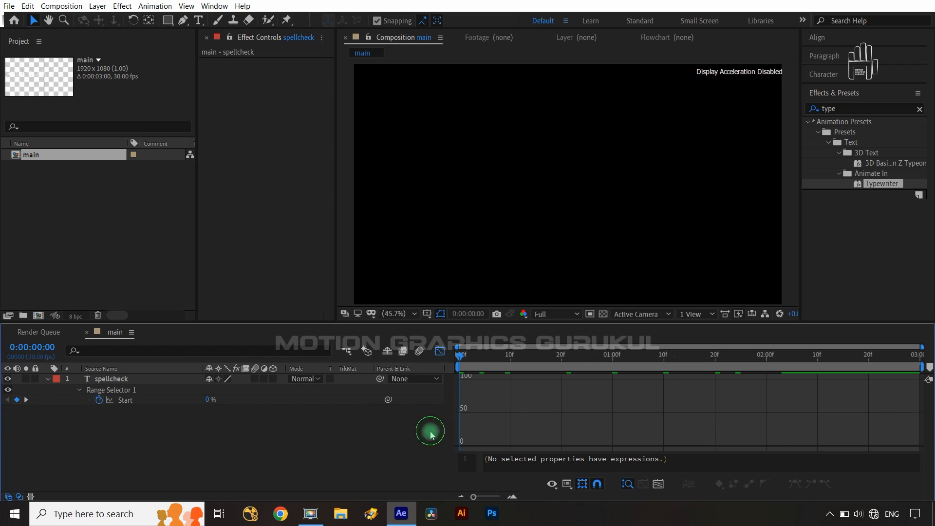
key(space)
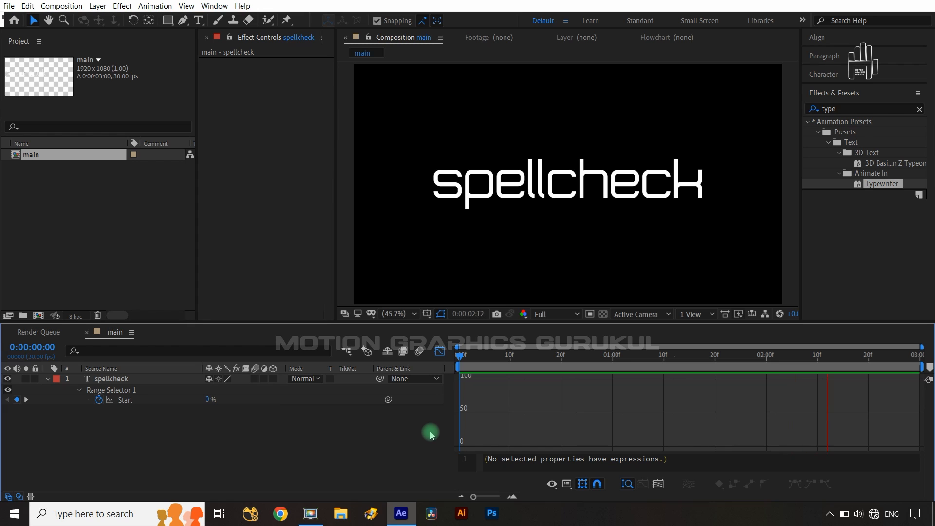
key(space)
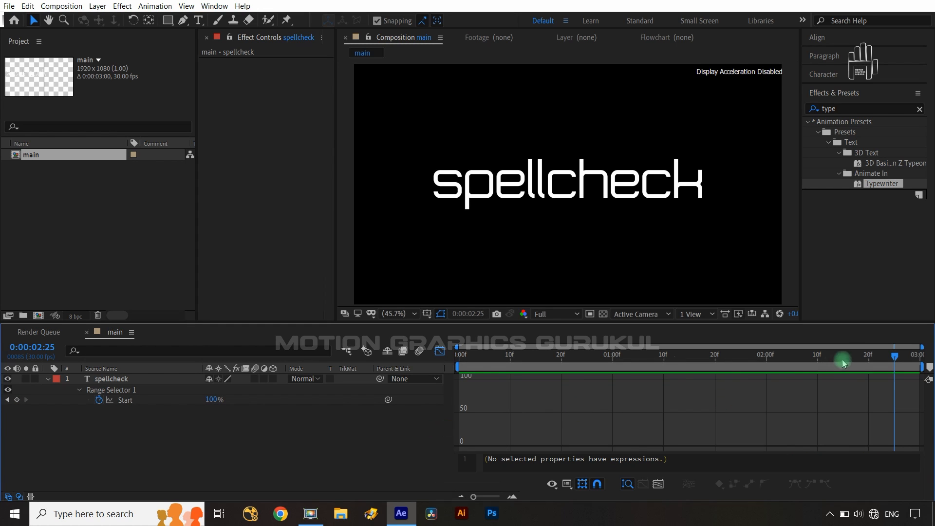
drag(893, 359, 738, 375)
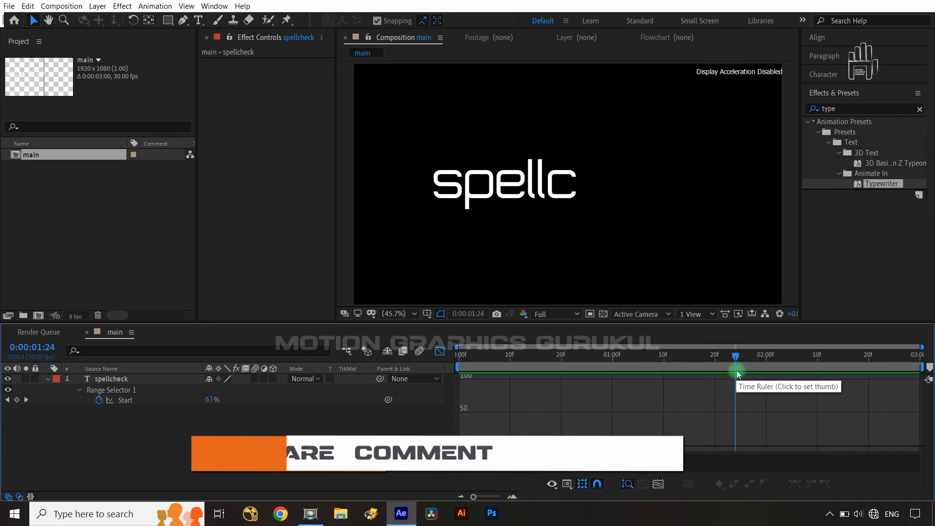
Close the Graph Editor and add a Source Text keyframe to the spellcheck layer at 0:00:01:00
click(441, 352)
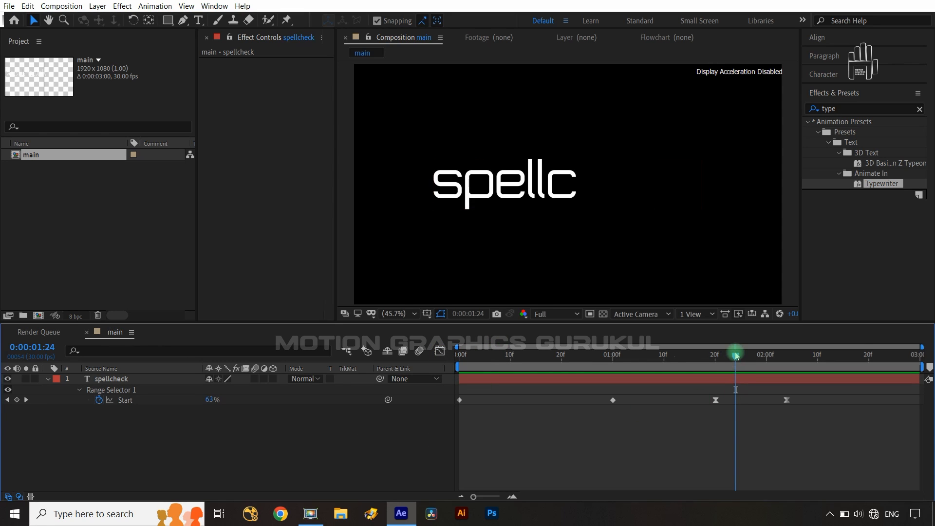
drag(735, 355, 614, 373)
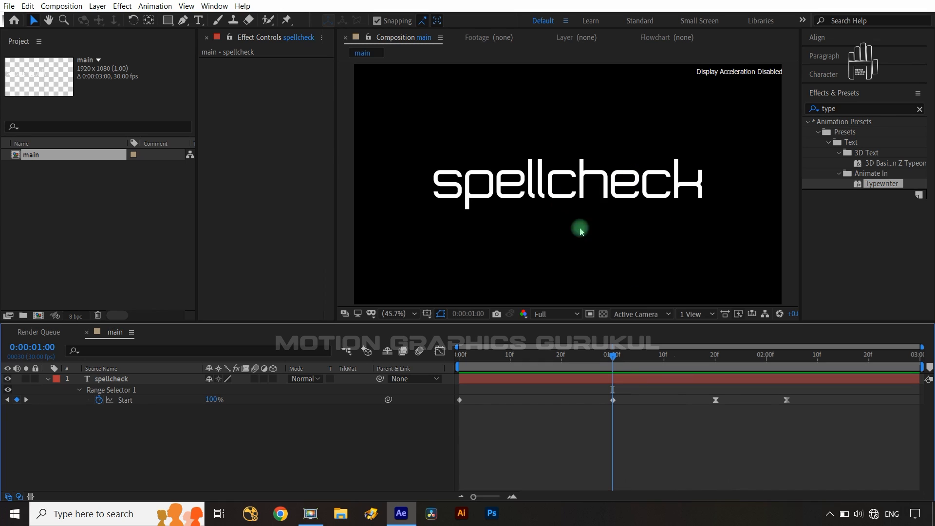
click(168, 378)
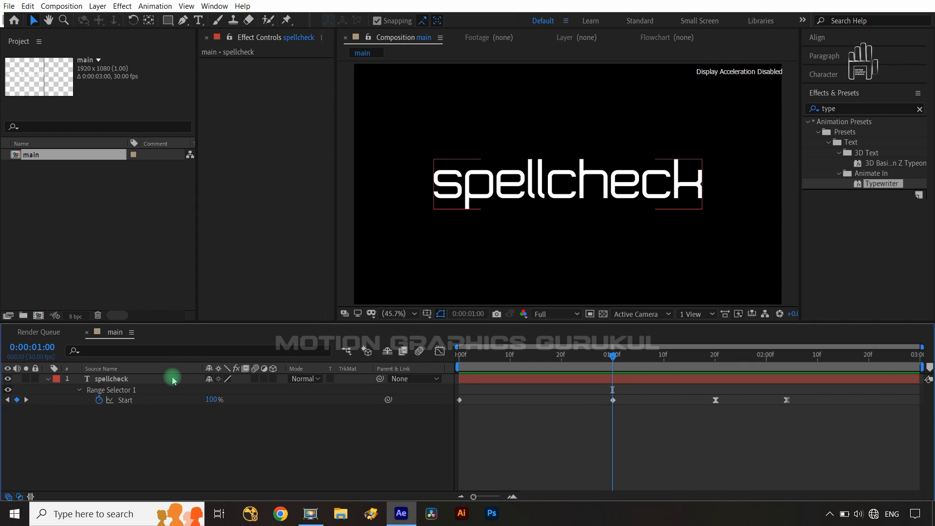
click(46, 380)
click(45, 379)
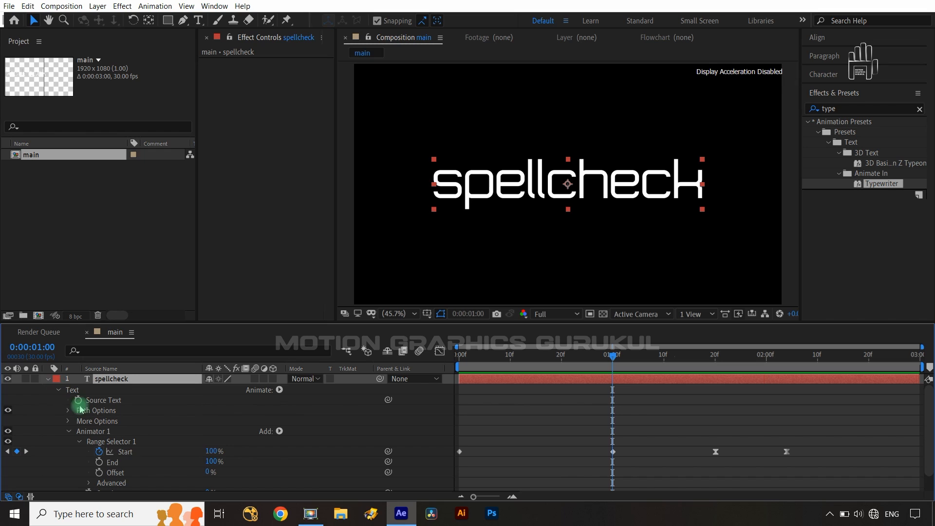
click(77, 404)
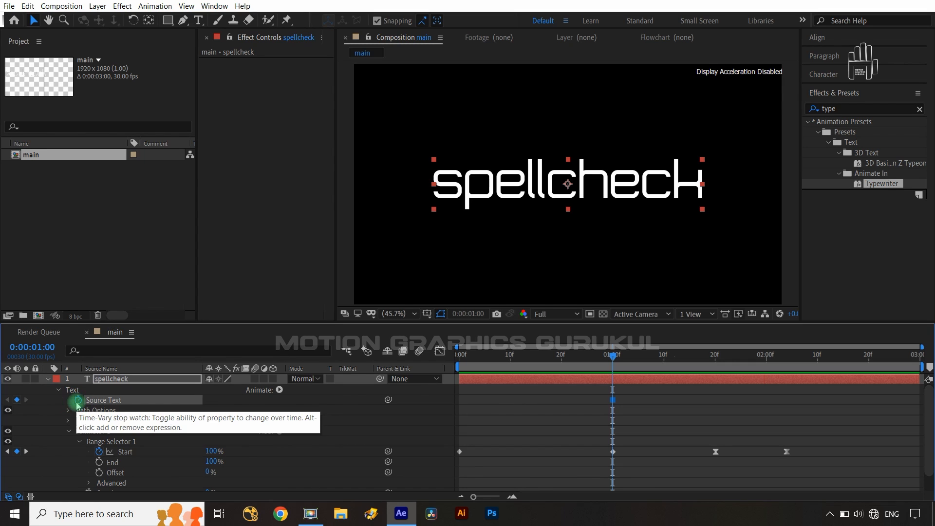
Misspell the layer's text at 0:00:01:00 by replacing the "h" with "c", so it reads "spellcceck"
double_click(185, 384)
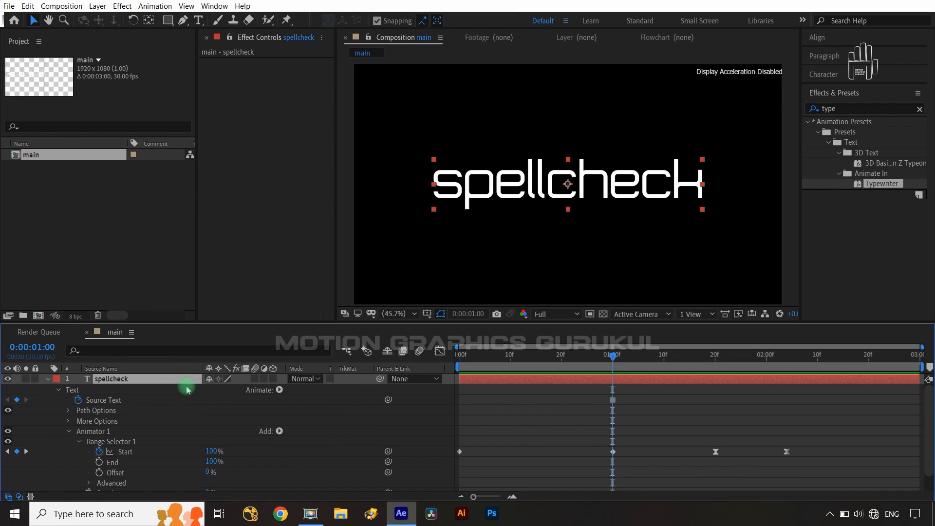
click(609, 181)
key(BackSpace)
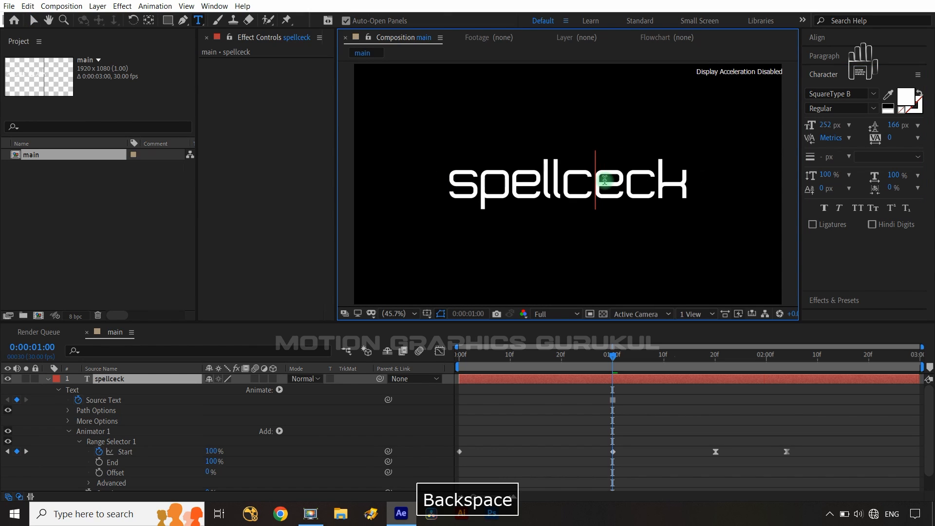
text(c)
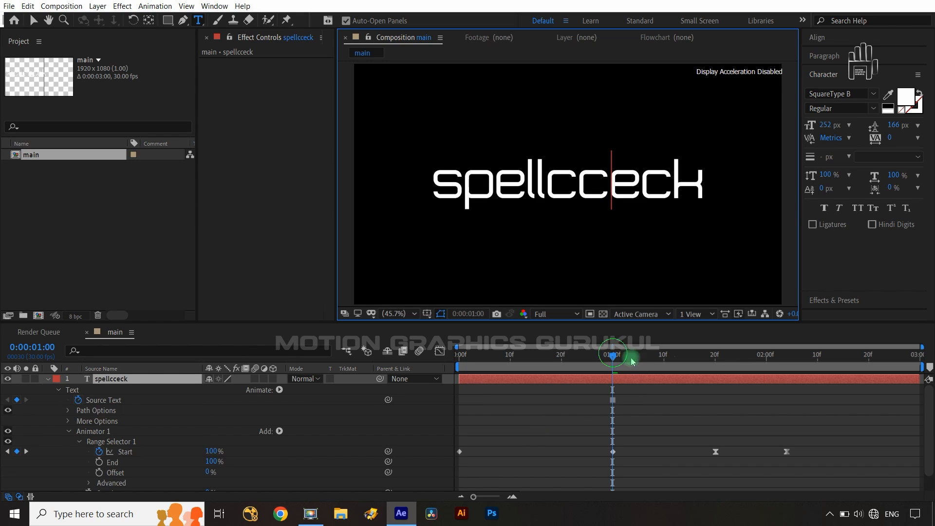
Add a second Source Text keyframe at 0:00:01:24
drag(618, 356, 733, 376)
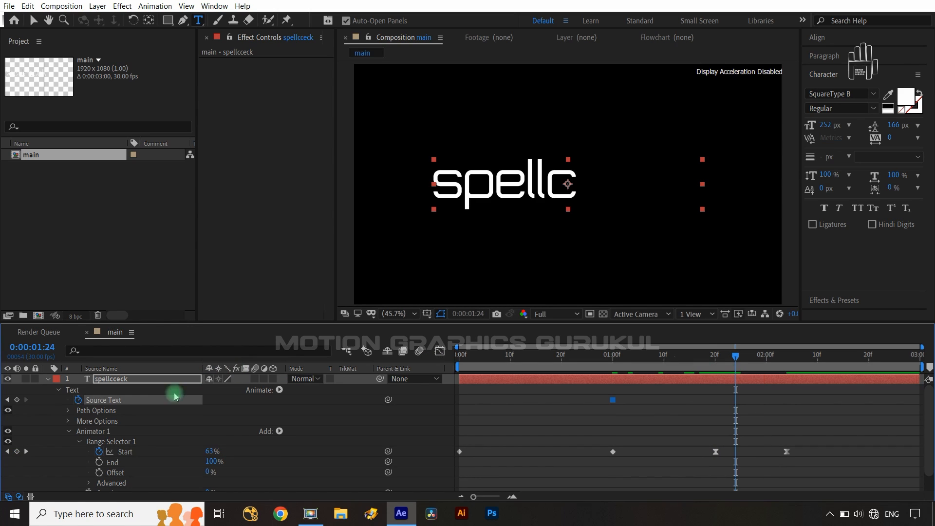
click(18, 401)
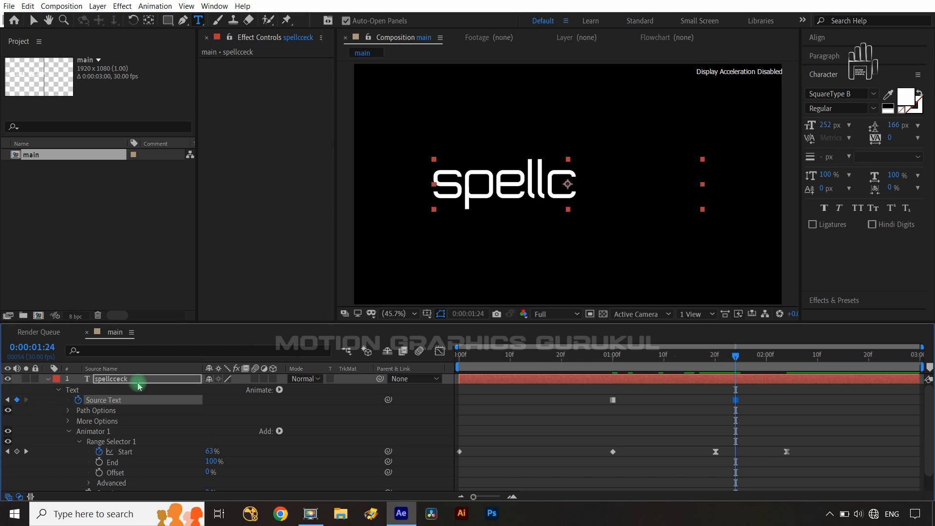
Replace the layer's text at 0:00:01:24 with the correct spelling "spellcheck"
double_click(135, 381)
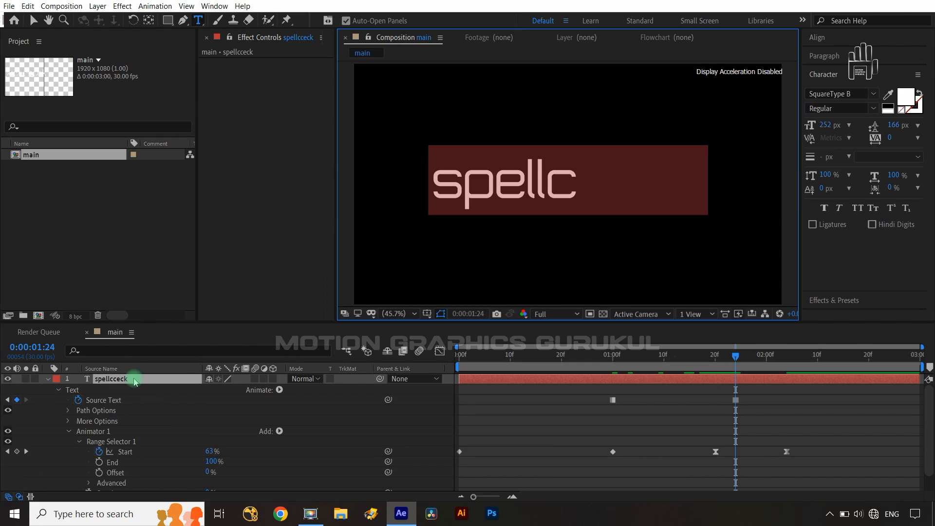
text(s)
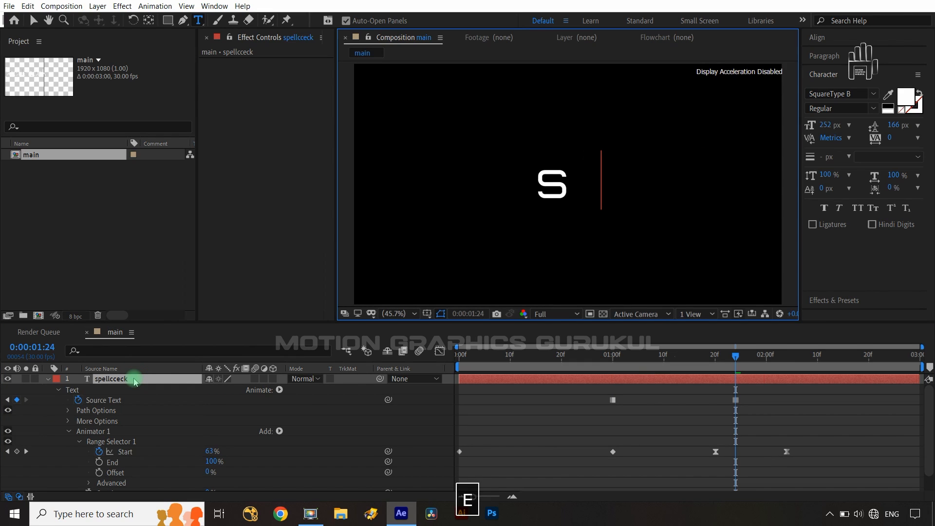
text(pe)
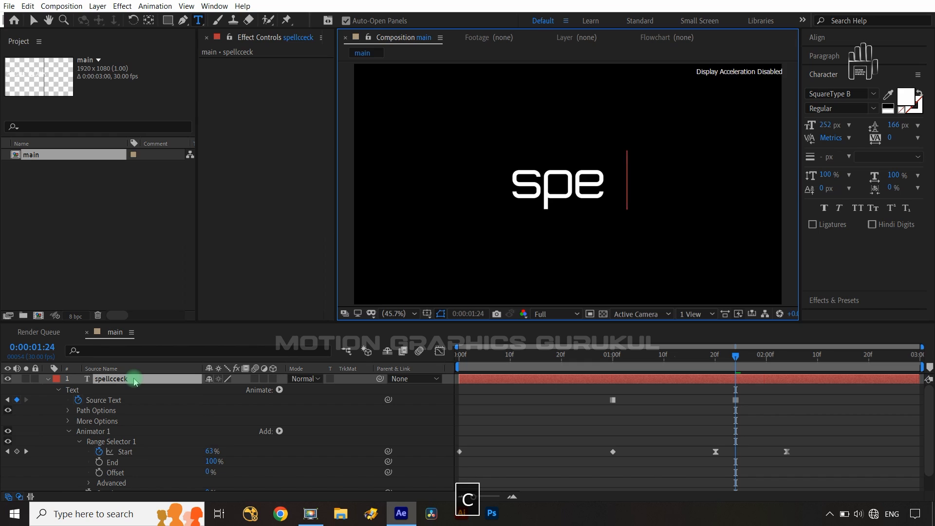
text(llc)
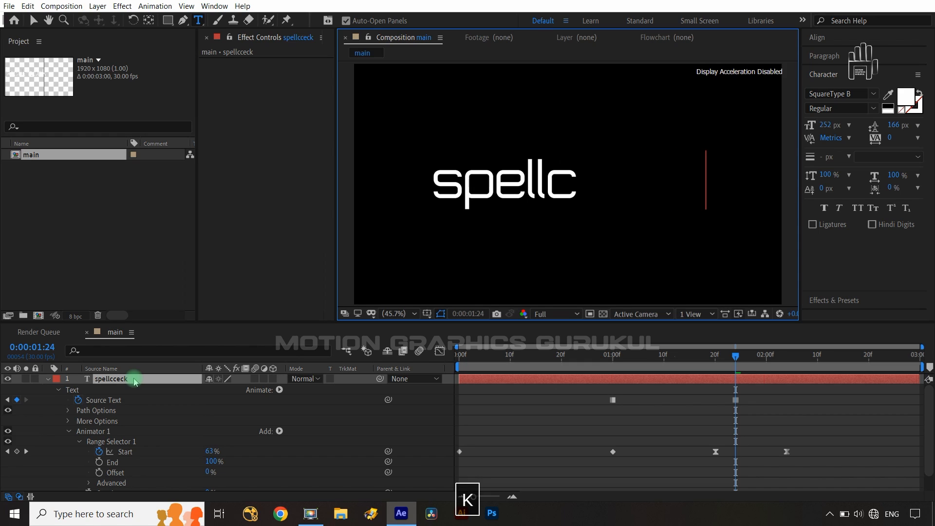
Preview the typing and correction animation from the first frame
click(736, 354)
key(Home)
click(417, 401)
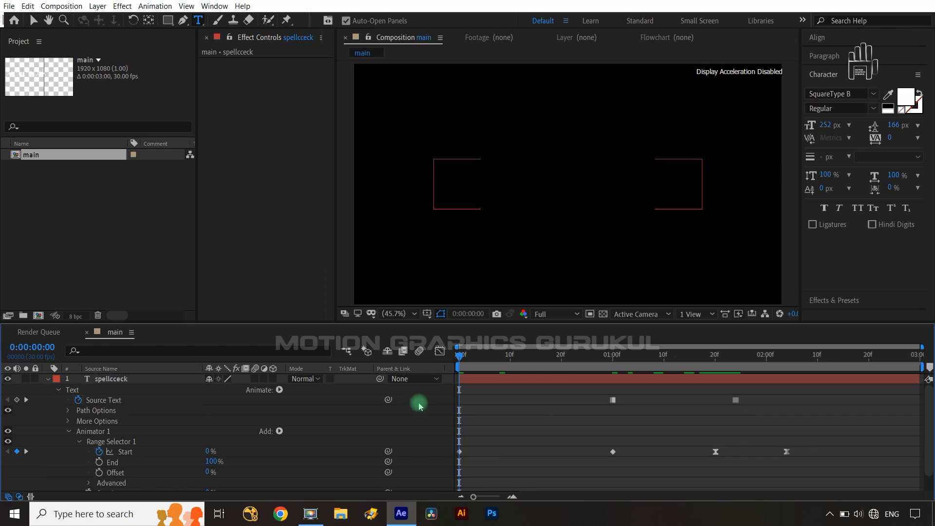
key(space)
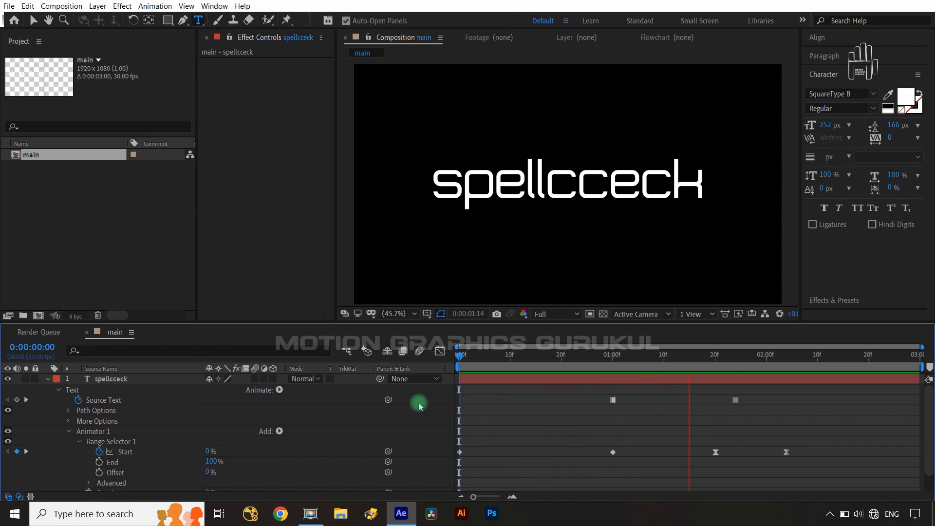
key(space)
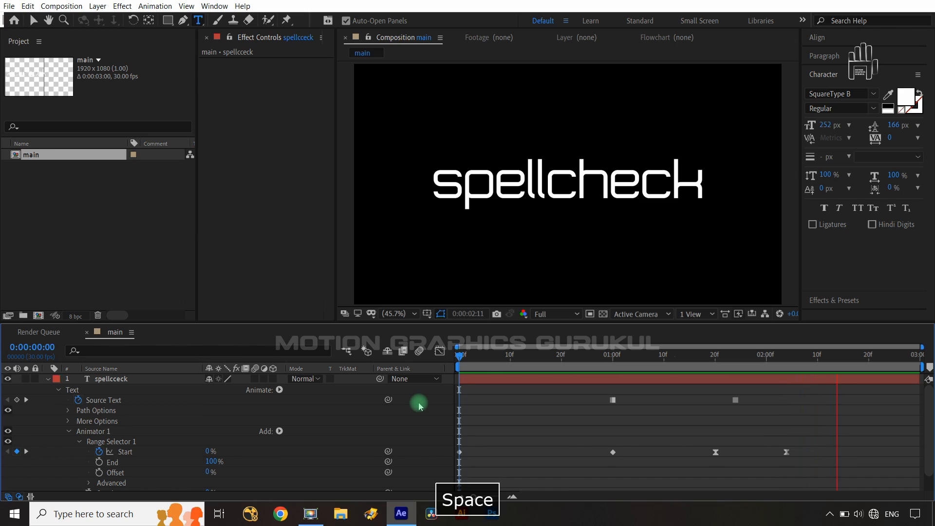
Show only the text layer's keyframed properties and move the current time to 0:00:00:29
click(48, 379)
click(136, 380)
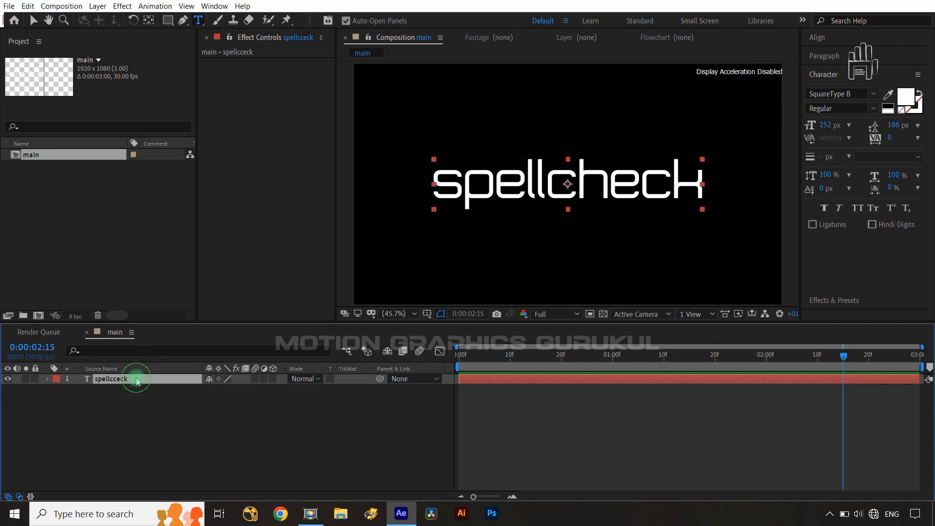
key(u)
click(851, 372)
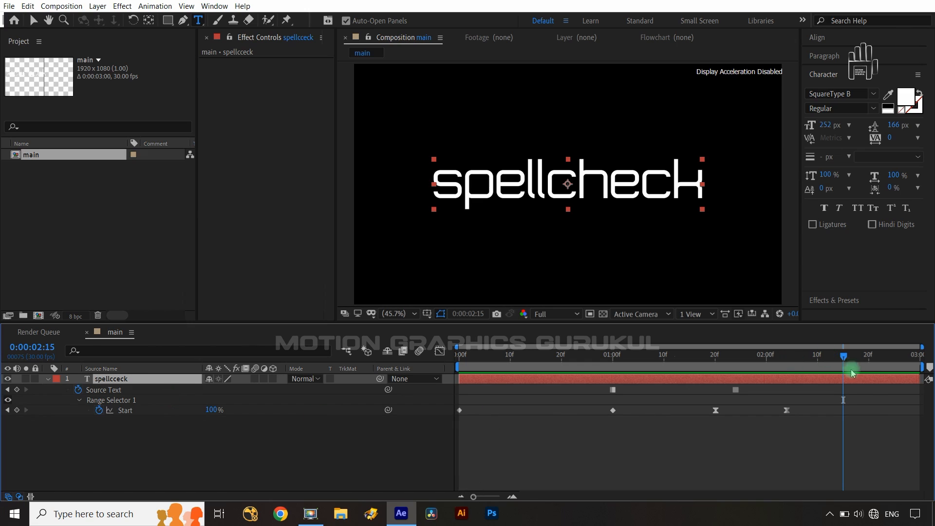
drag(845, 360, 609, 379)
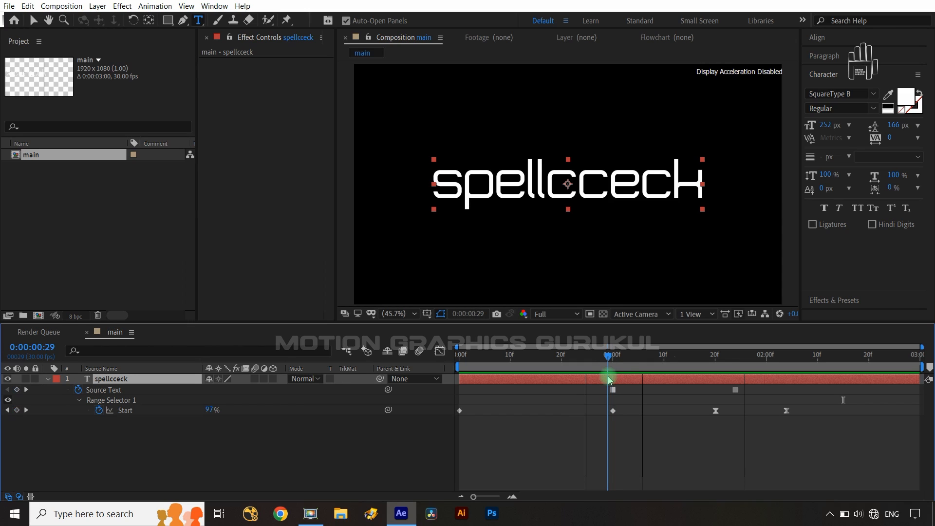
With the Pen tool, draw a straight horizontal red line beneath the "cc" of "spellcceck" as a new shape layer
click(150, 382)
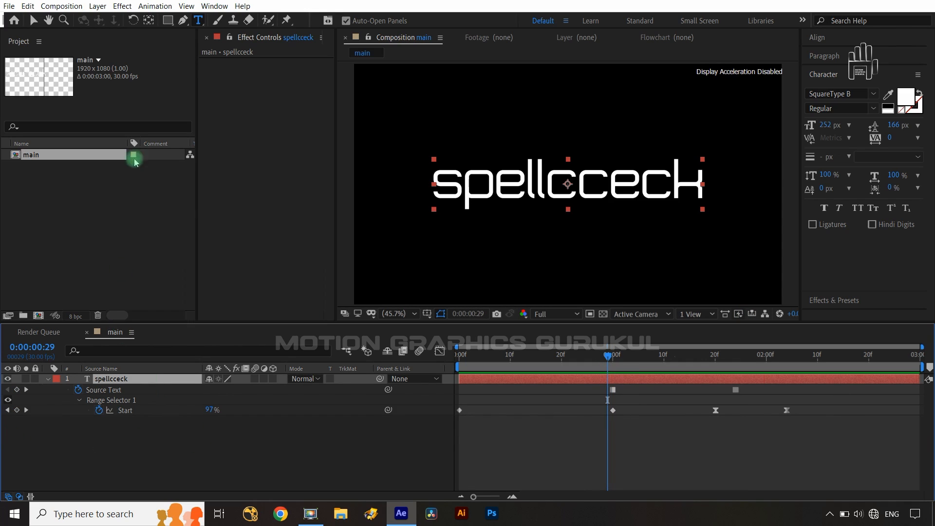
click(183, 20)
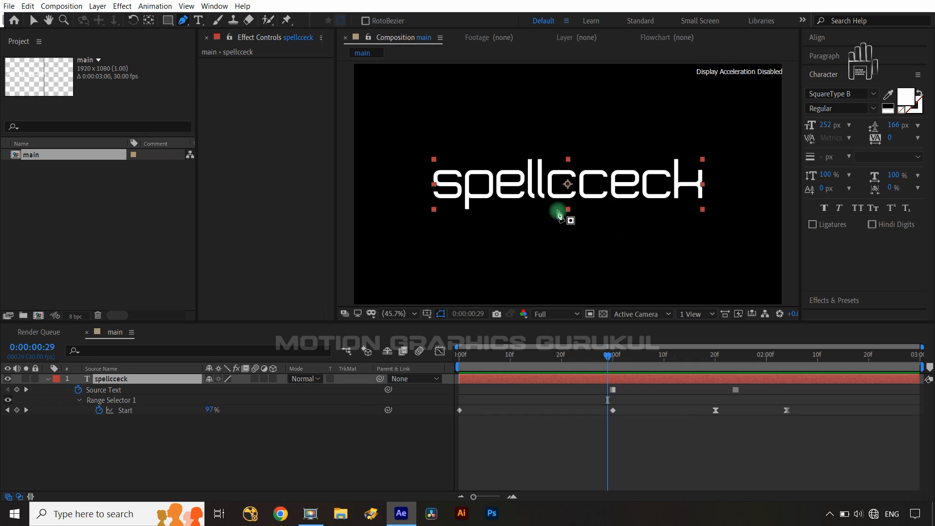
click(309, 463)
click(547, 211)
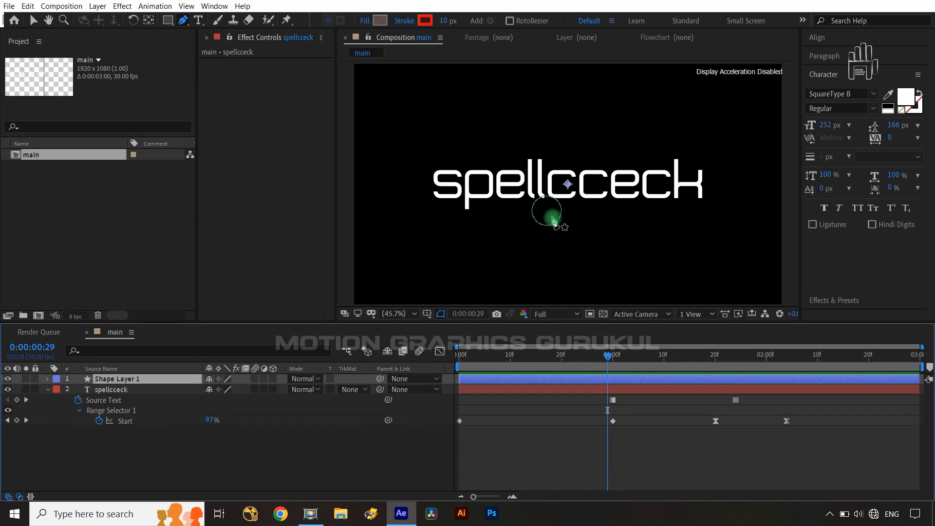
shift+click(606, 211)
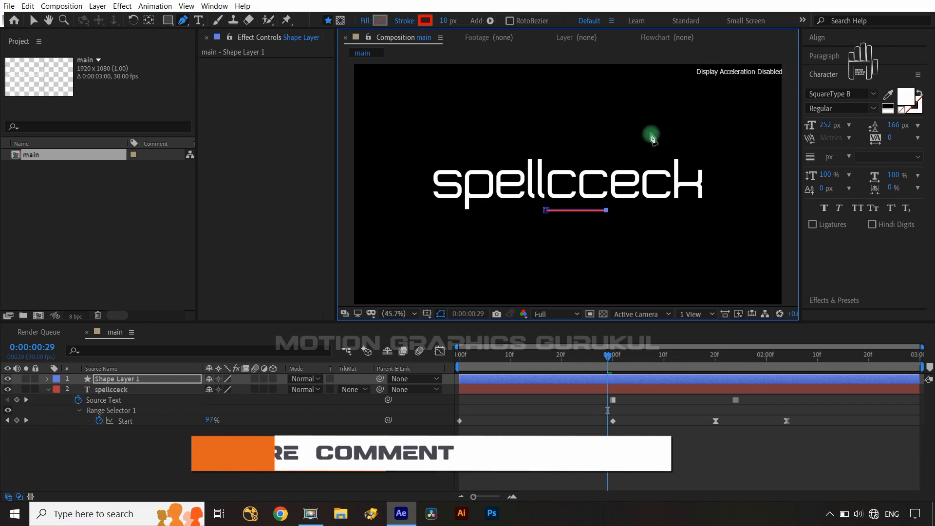
Set the red underline's Stroke 1 Line Cap to Round Cap
click(47, 379)
click(59, 389)
click(66, 402)
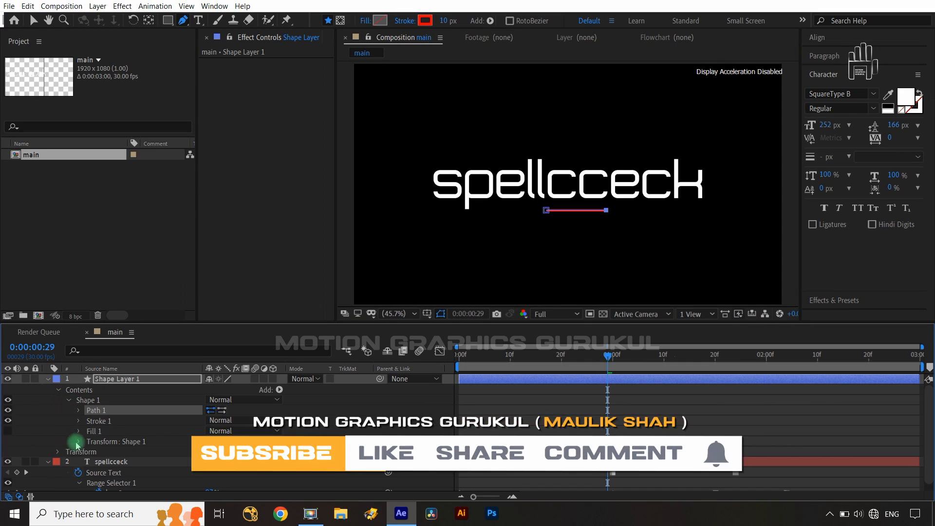
click(79, 422)
scroll(146, 429, down, 2)
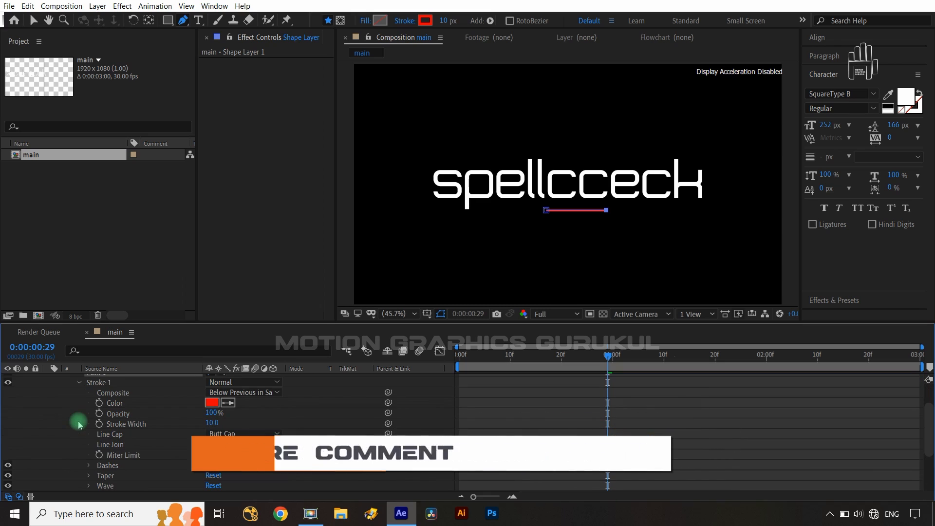
click(243, 434)
click(256, 459)
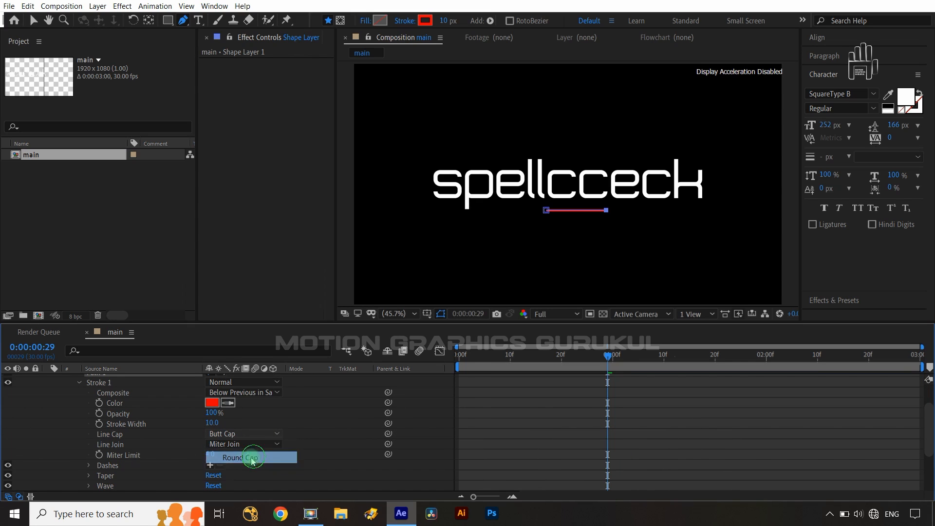
scroll(78, 414, up, 2)
click(78, 421)
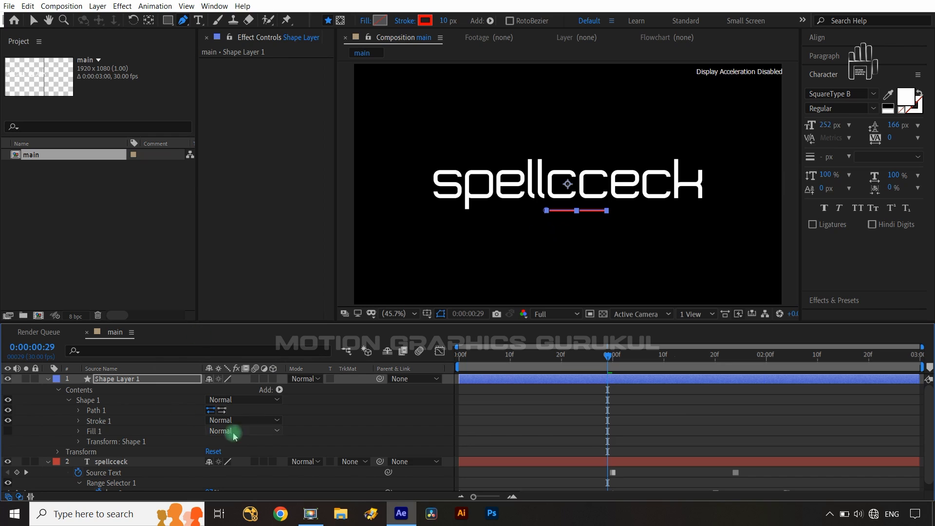
click(279, 391)
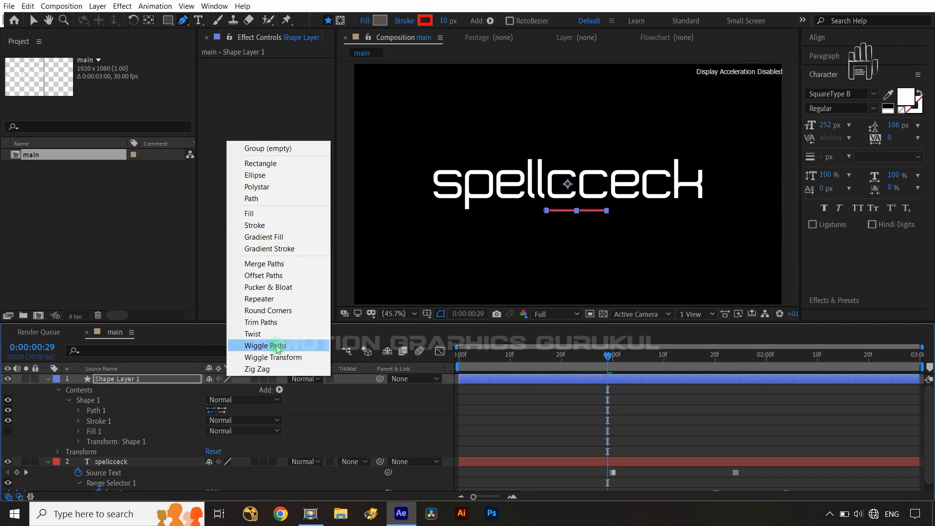
click(256, 344)
key(ctrl+z)
Add a Zig Zag operator to the underline's shape and set its Points to Smooth
click(281, 391)
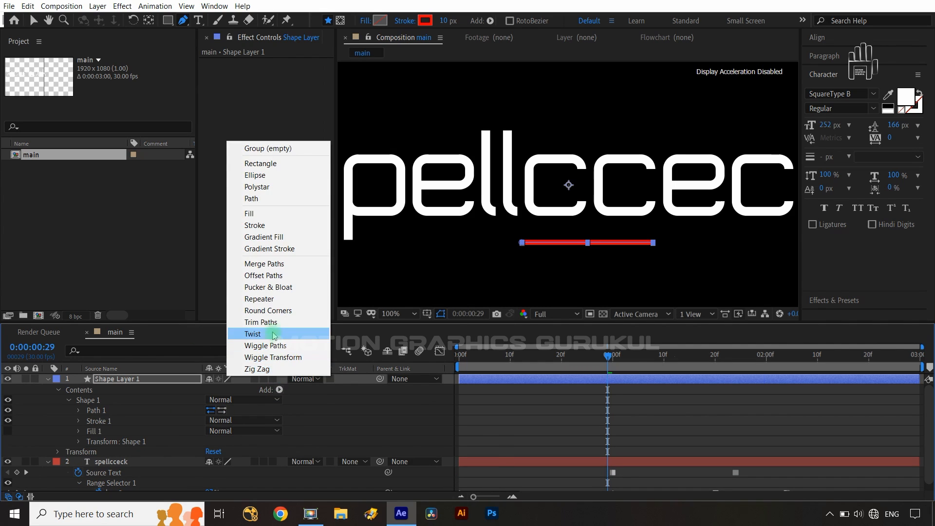
click(258, 369)
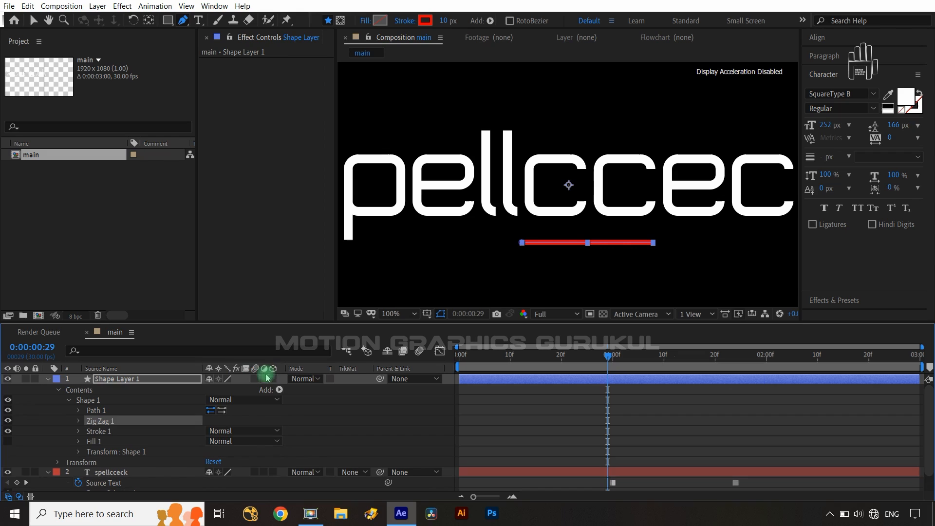
click(79, 421)
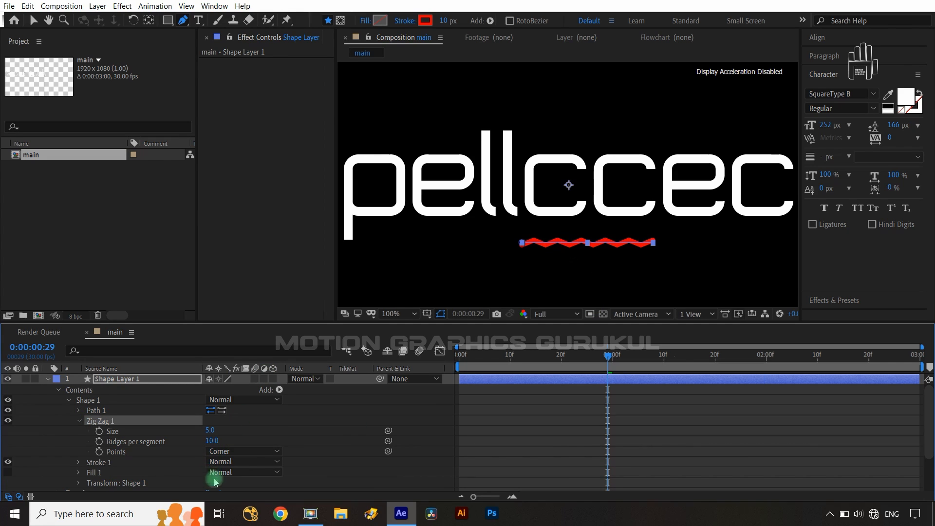
click(249, 452)
click(249, 477)
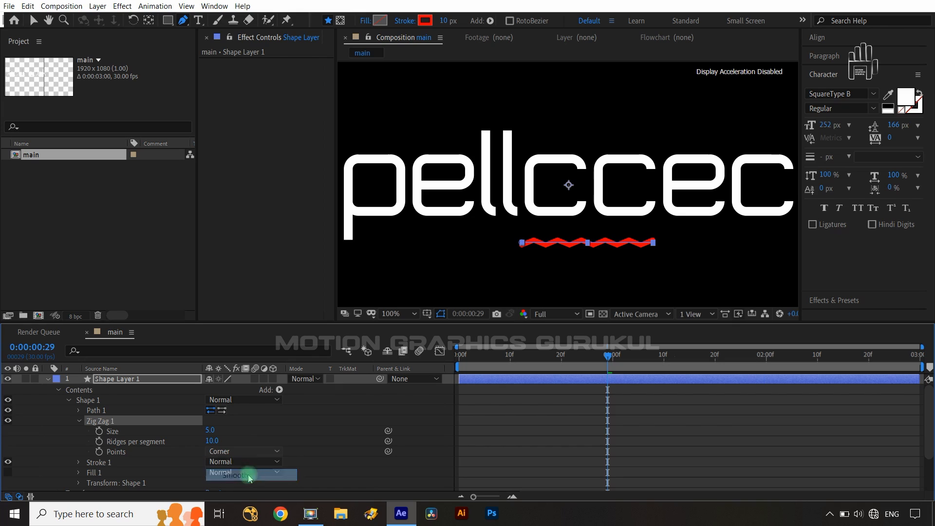
click(431, 425)
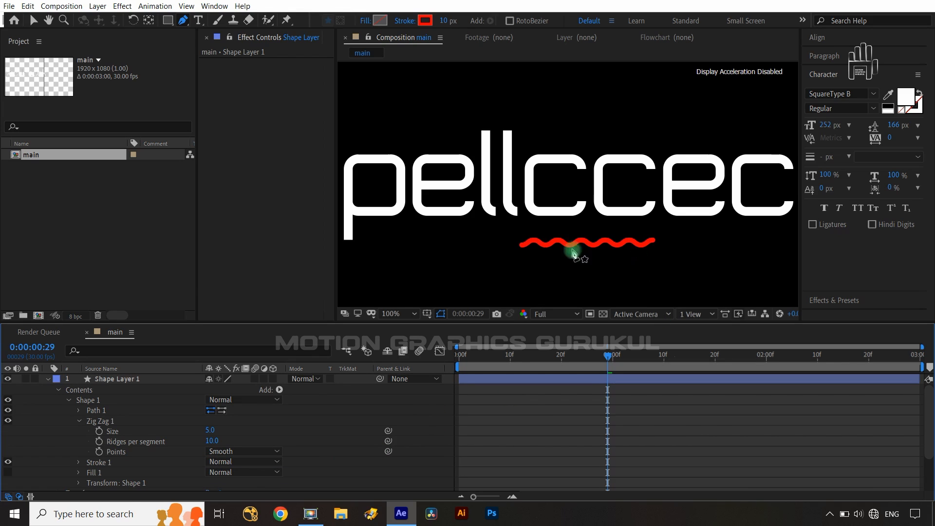
Raise the wavy underline closer to the letters by setting Shape Layer 1's Position to 960.0, 508.0
click(145, 380)
key(p)
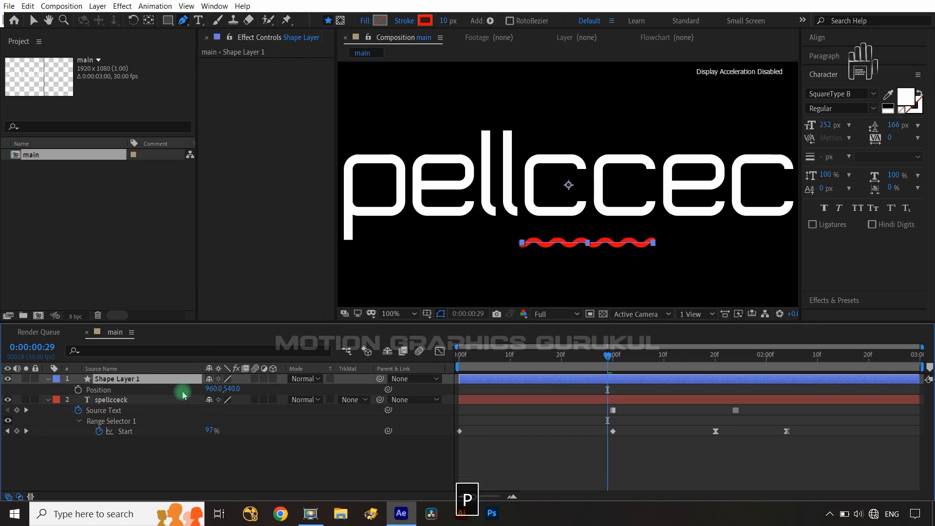
mouse_move(224, 392)
mouse_down()
mouse_move(227, 384)
mouse_move(207, 389)
mouse_up()
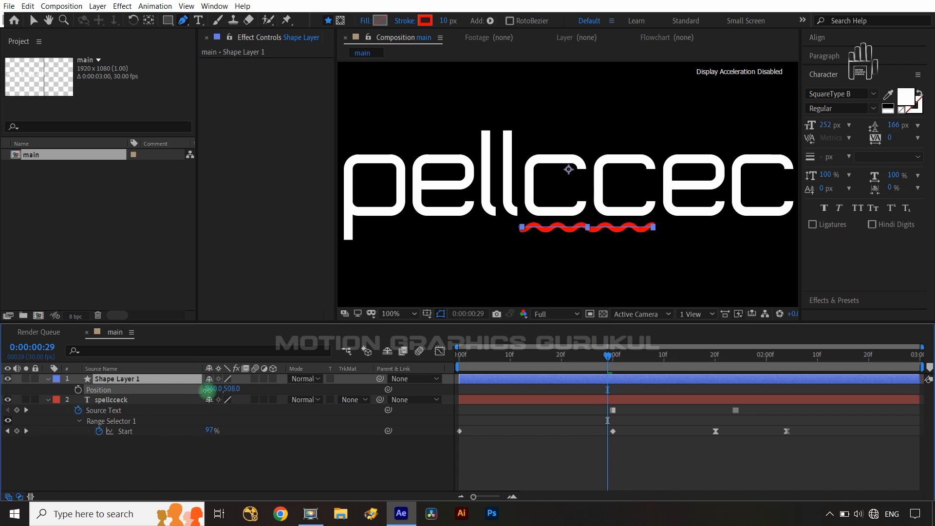
click(258, 462)
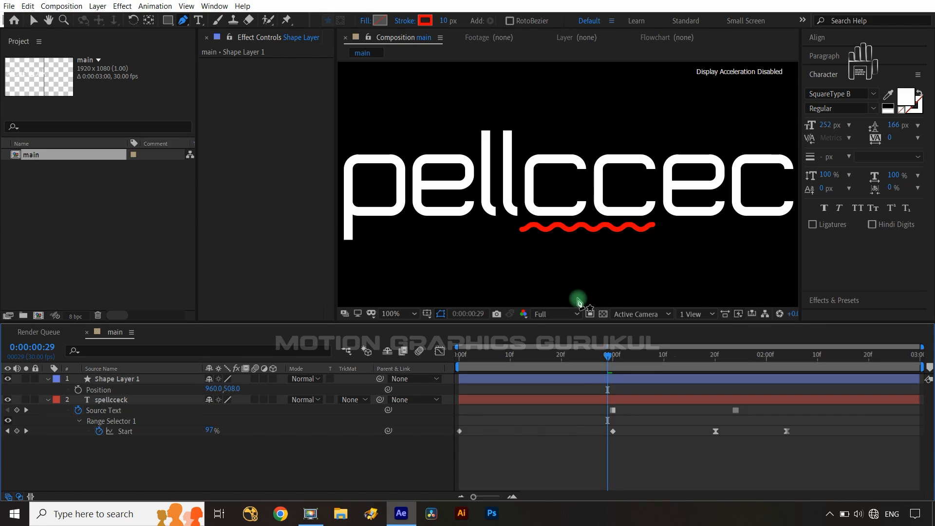
key(shift+slash)
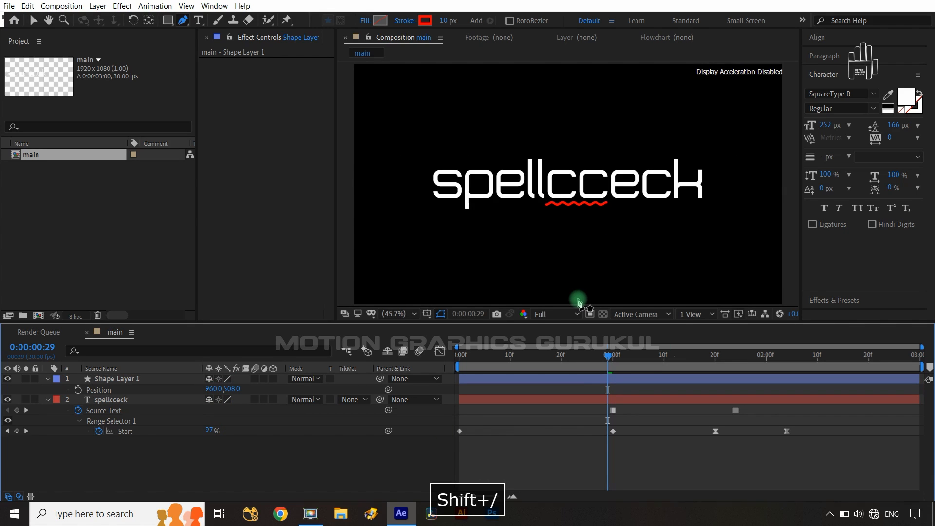
Trim the start of Shape Layer 1 to 0:00:00:29
click(613, 359)
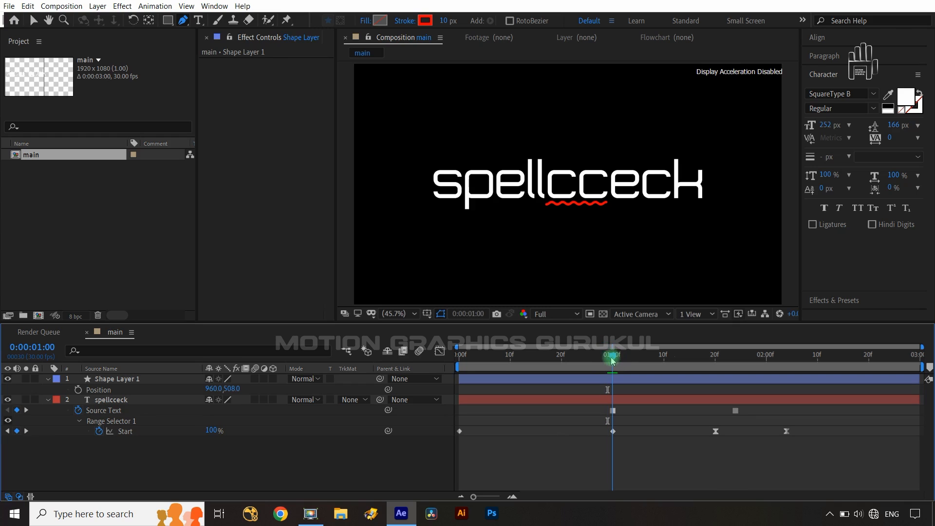
drag(605, 360, 608, 364)
click(164, 383)
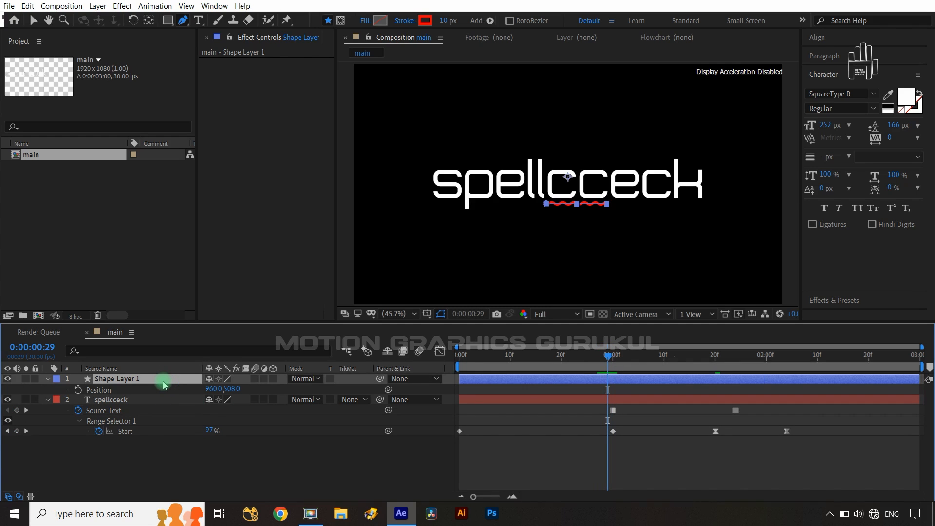
key(alt+bracketleft)
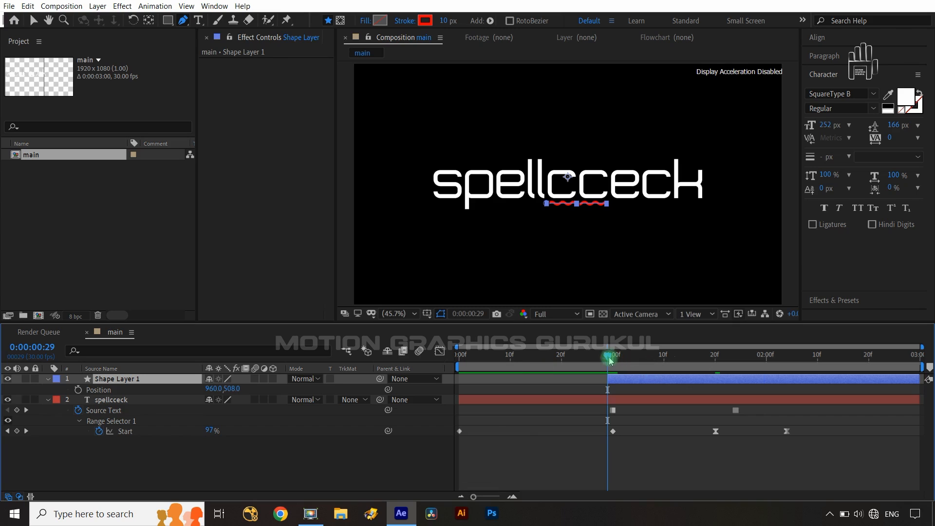
Trim the end of Shape Layer 1 to 0:00:01:22, while the text still reads "spellcc"
drag(656, 361, 724, 370)
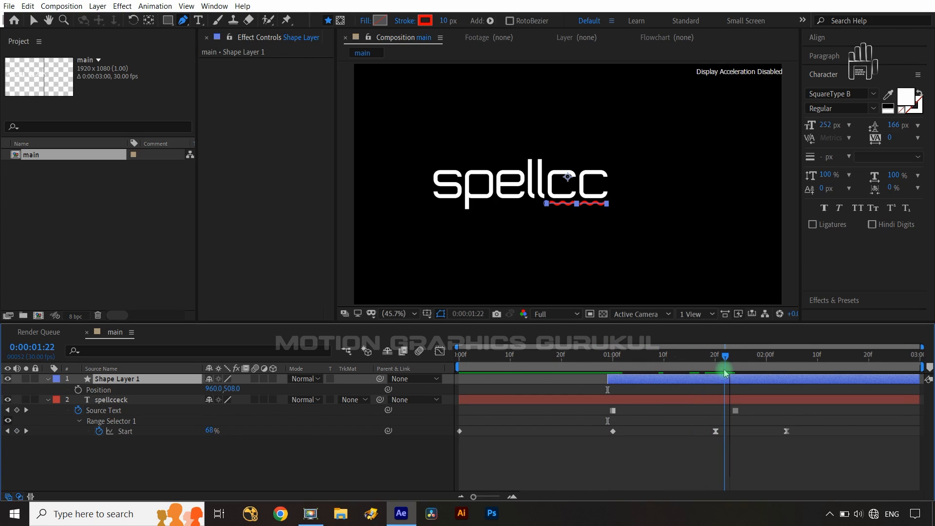
click(250, 380)
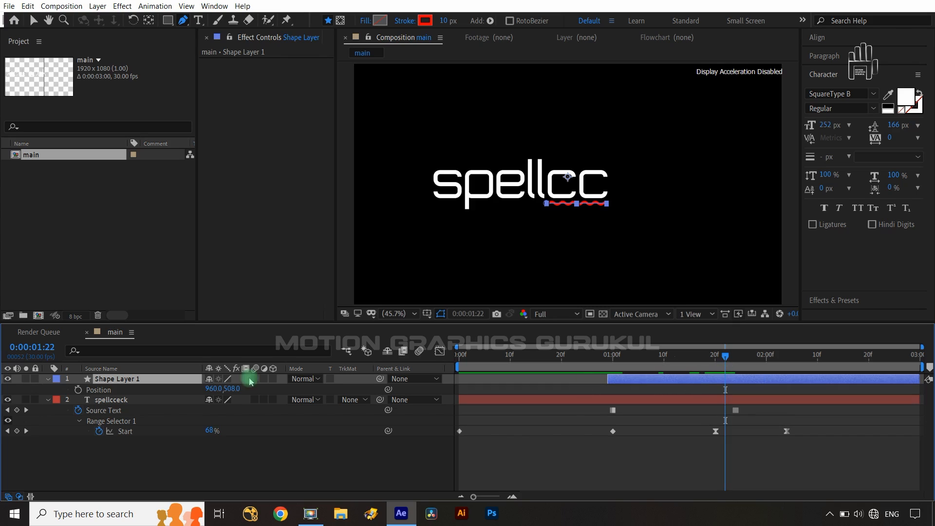
key(alt+bracketright)
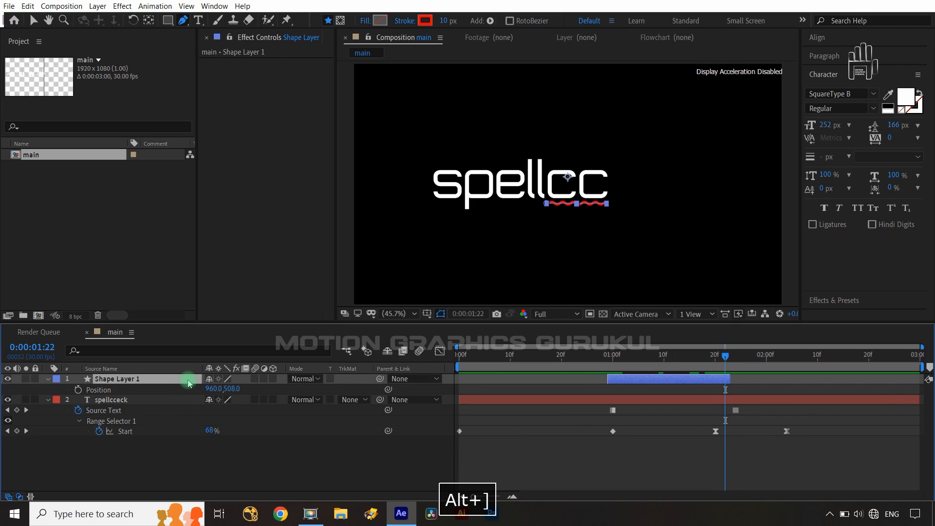
Set the work area's end at 0:00:02:05 and preview the animation from the first frame
click(731, 357)
drag(782, 359, 793, 359)
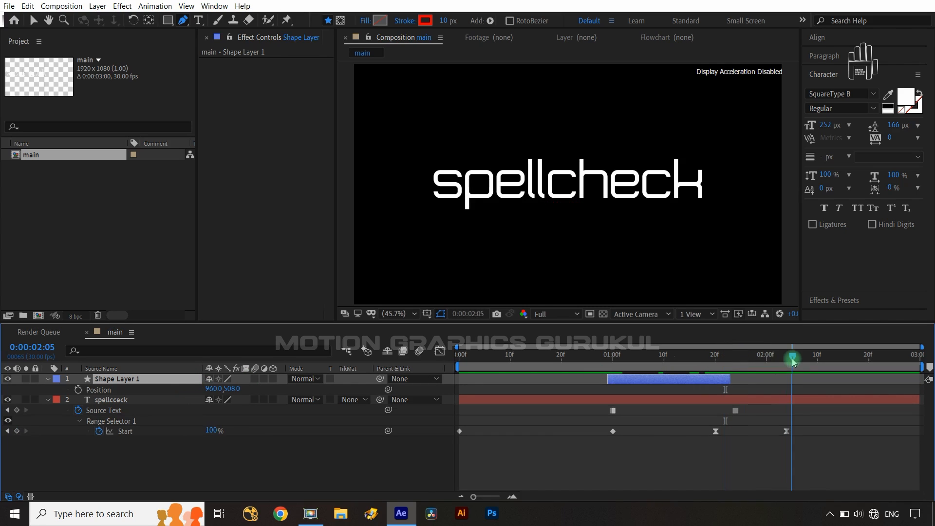
key(n)
click(455, 363)
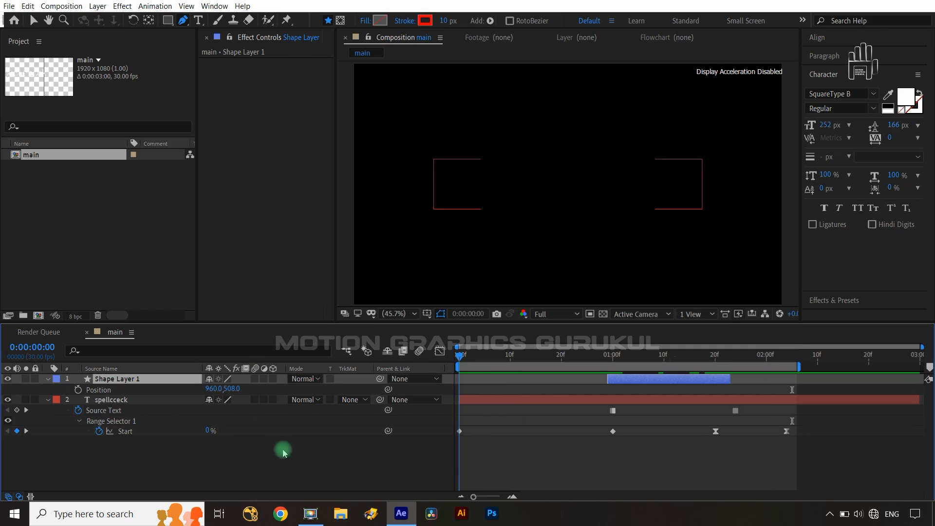
key(space)
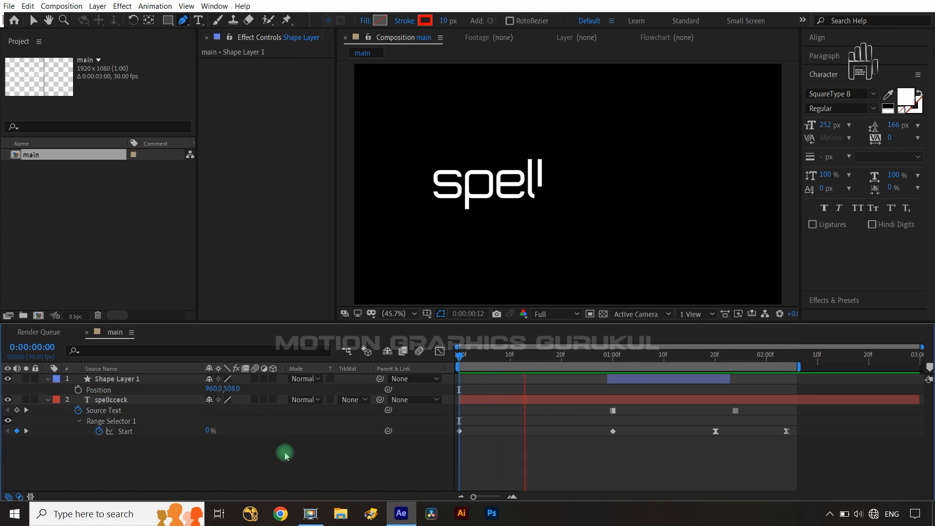